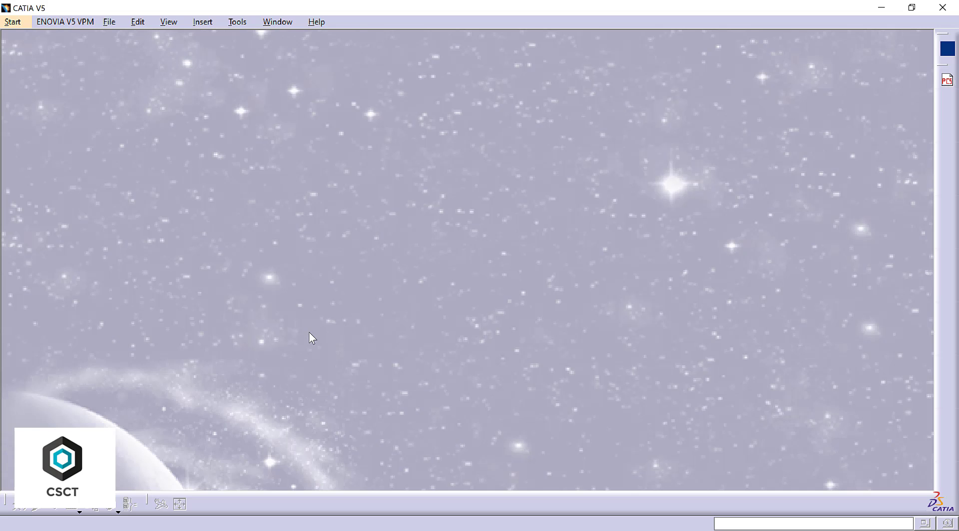
Step: Create a new part named 'Example 4' and select its yz plane as the sketch support
key(ctrl+n)
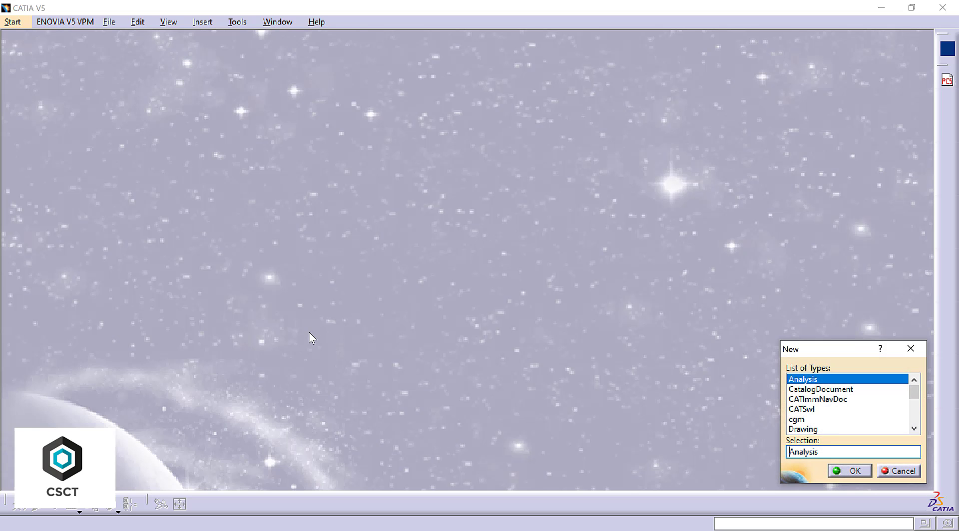
text(Part)
key(Return)
text(Example 4)
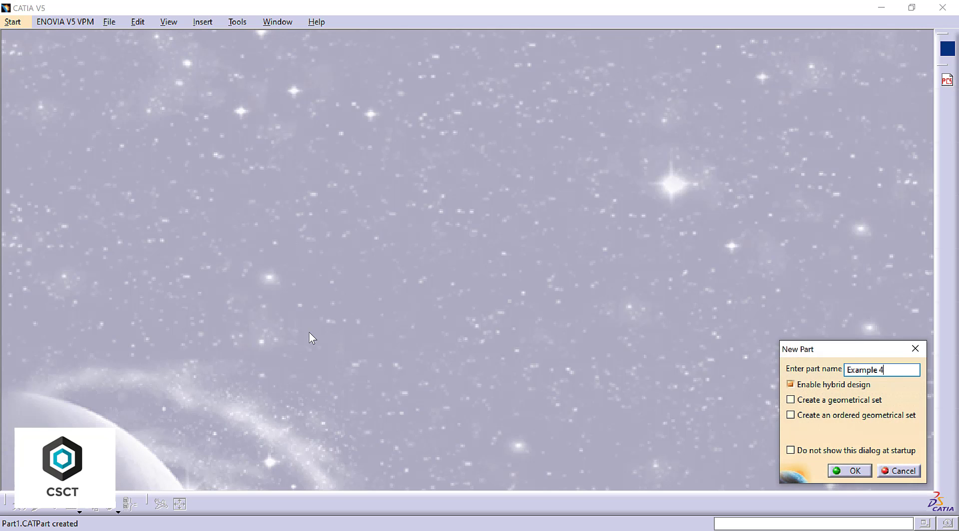
key(Return)
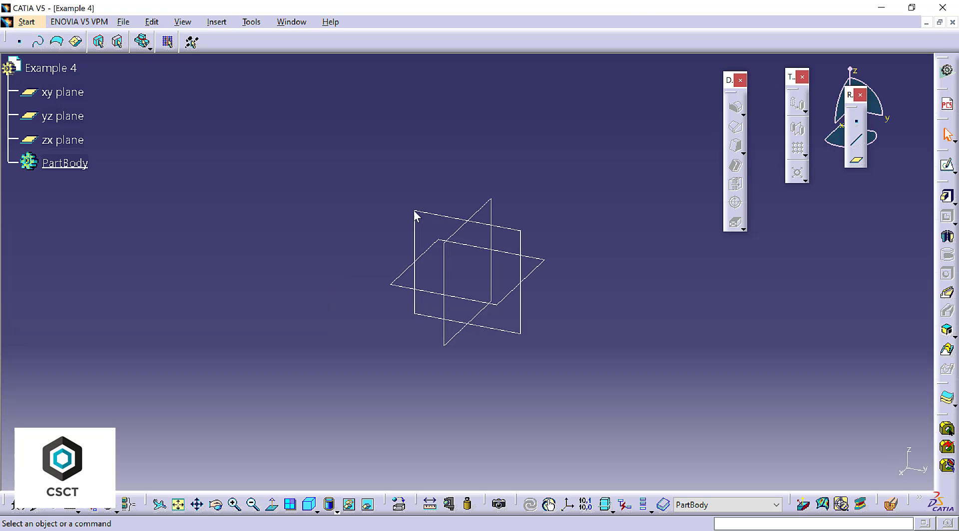
click(416, 211)
Step: Draw a rectangle on the yz plane with its sides symmetric about the vertical axis
click(947, 165)
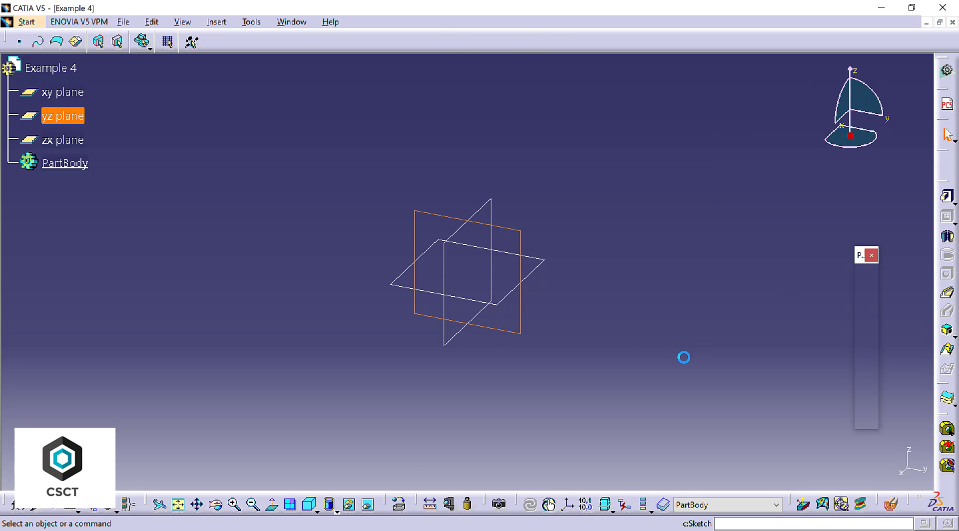
click(867, 302)
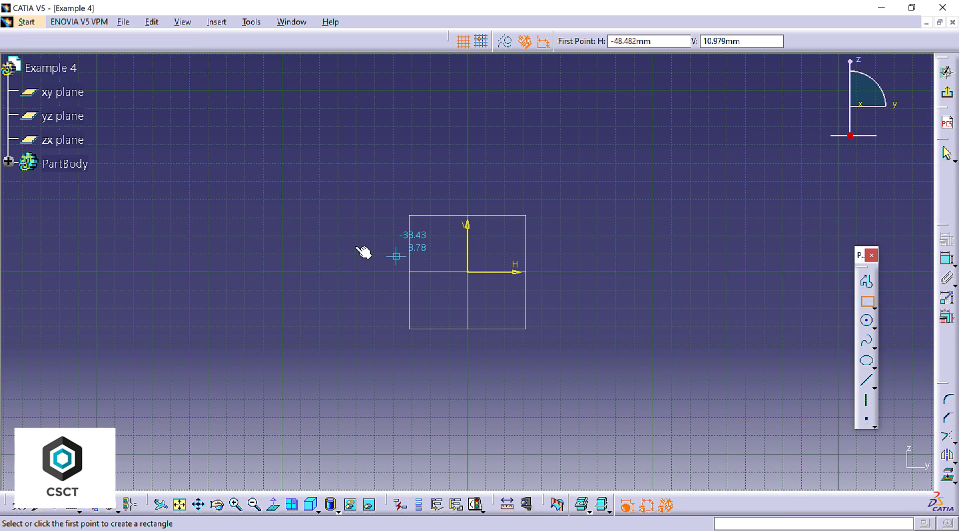
click(392, 248)
click(573, 415)
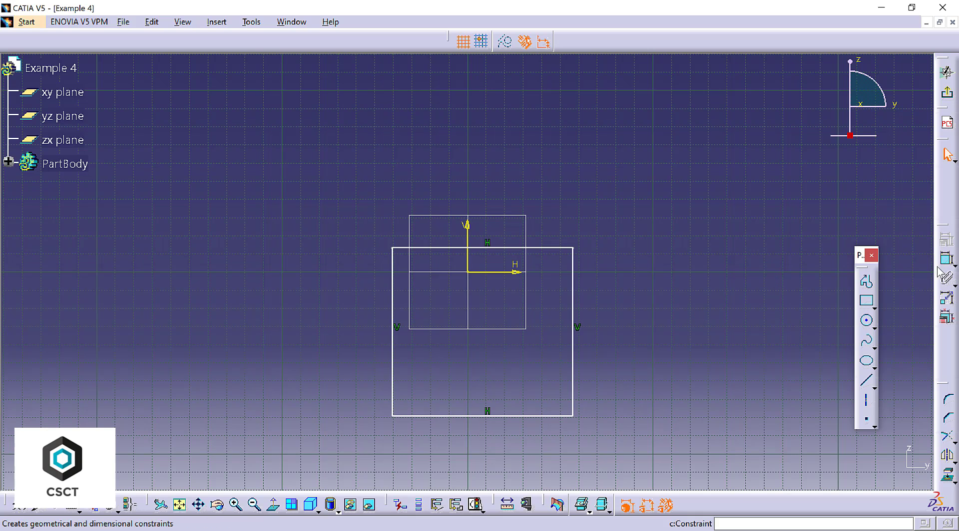
click(947, 259)
click(572, 299)
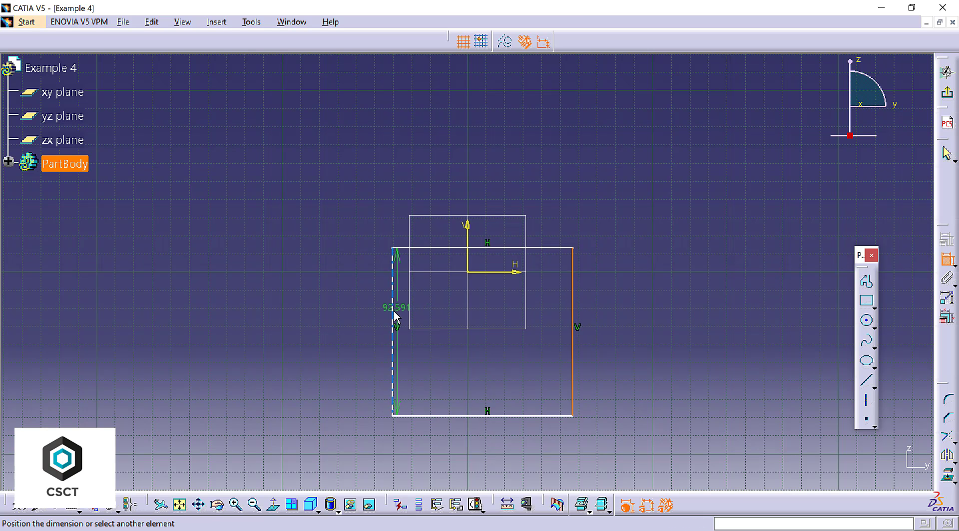
click(393, 315)
right_click(552, 135)
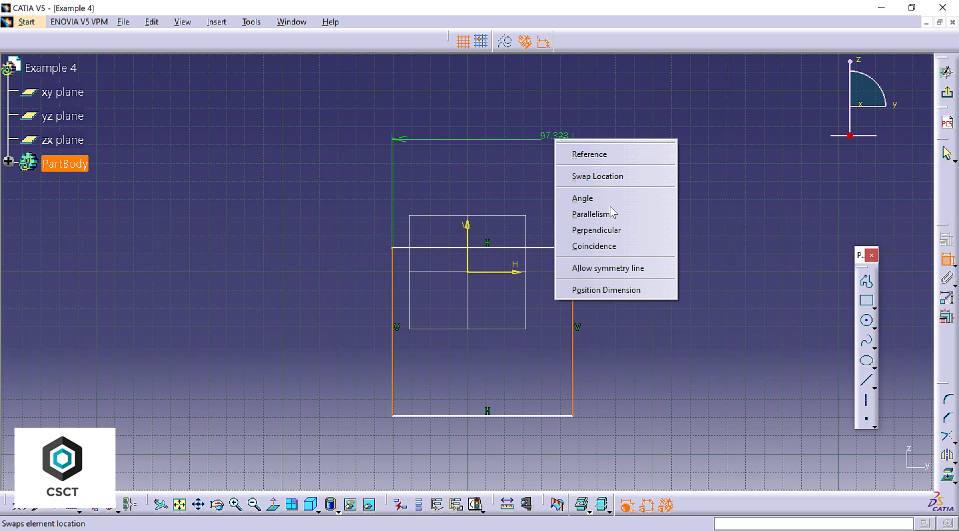
click(609, 269)
click(468, 234)
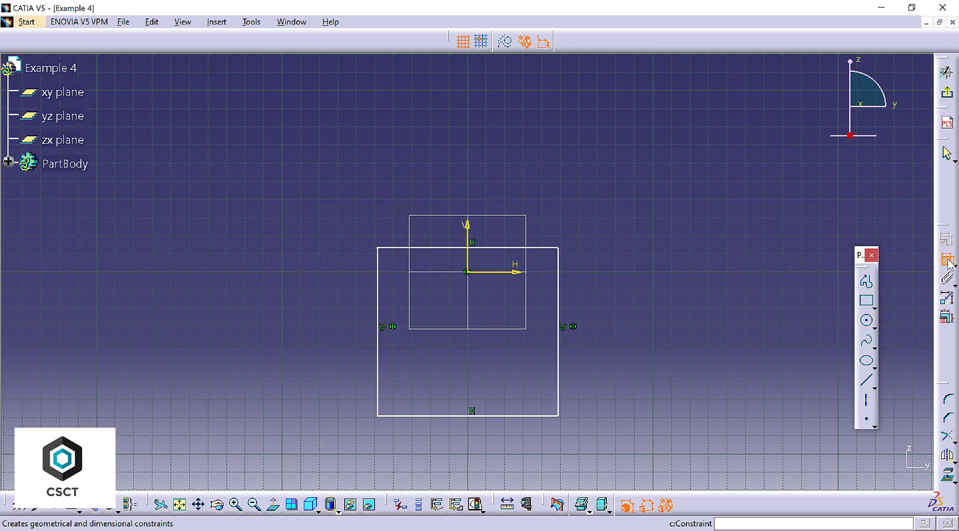
Step: Dimension the rectangle: top edge 10 above the horizontal axis, height 60, width 90
click(508, 273)
click(513, 254)
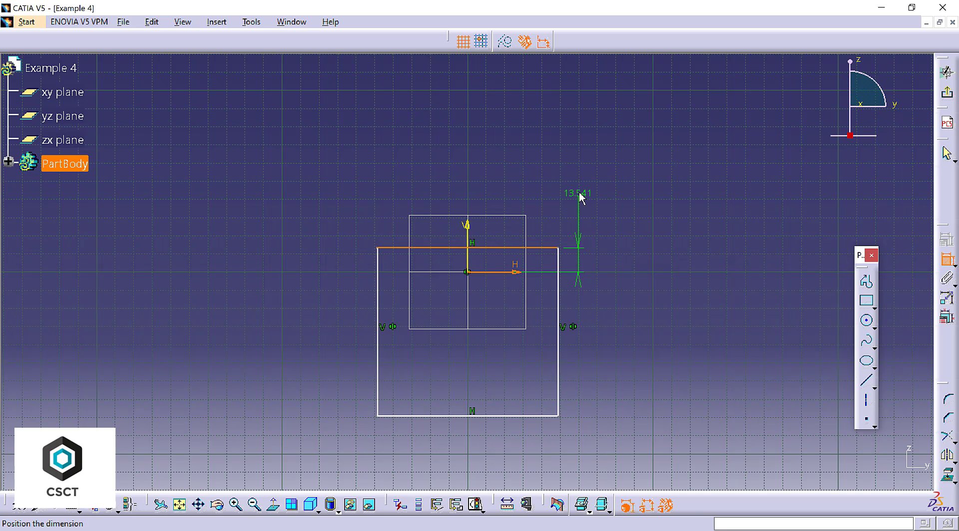
click(576, 195)
double_click(575, 194)
text(10)
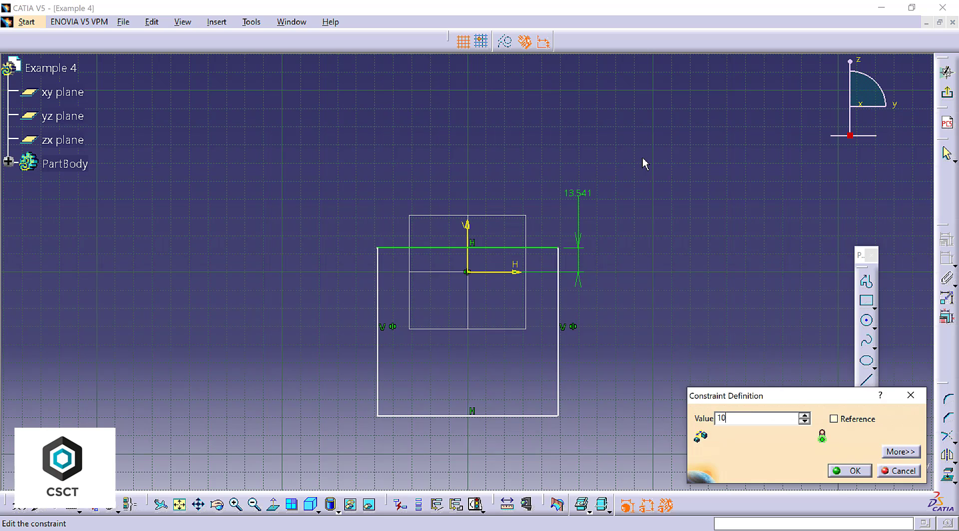
key(Return)
click(557, 356)
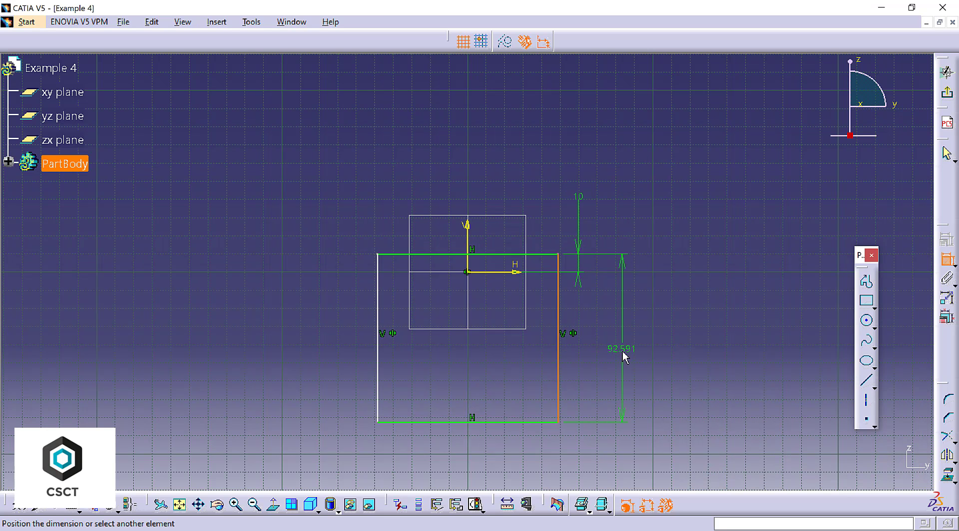
click(622, 352)
double_click(616, 351)
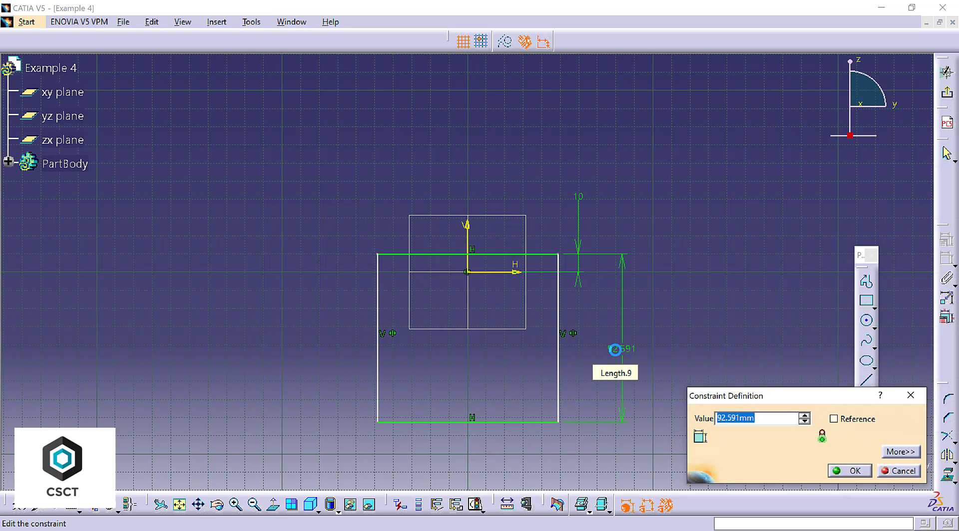
key(Return)
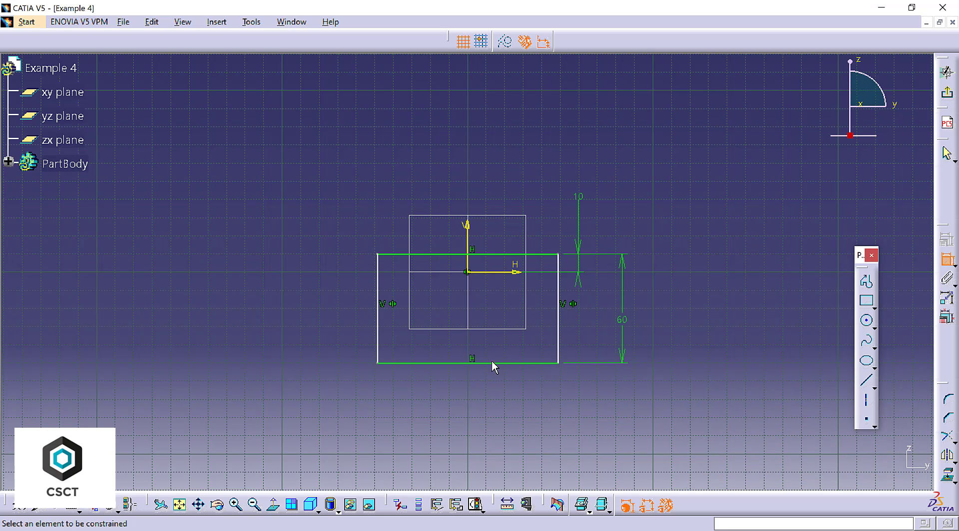
click(491, 363)
click(490, 422)
double_click(489, 422)
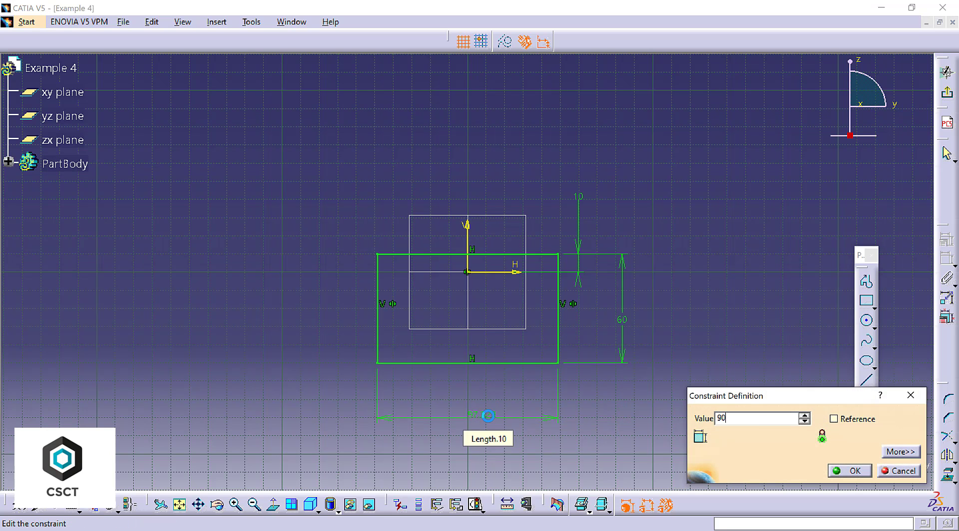
text(90)
key(Return)
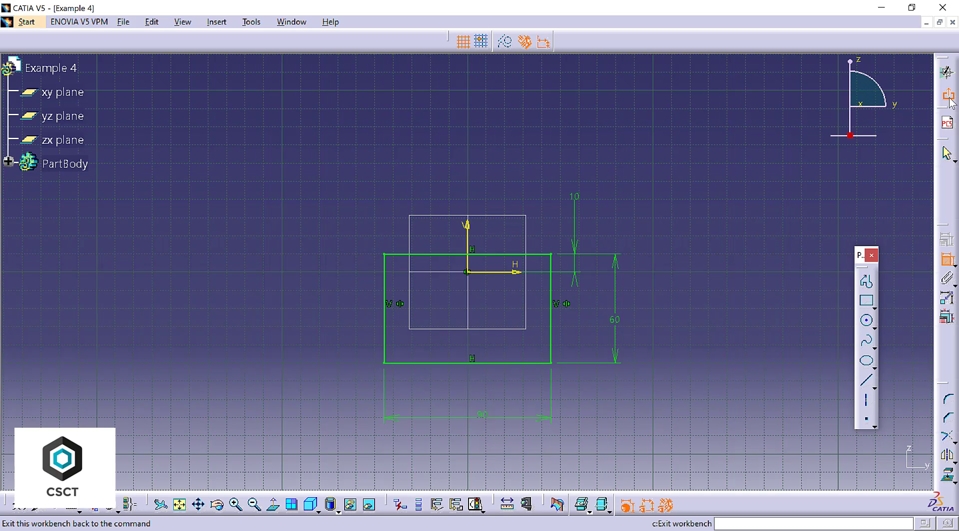
Step: Pad the sketch with a mirrored extent into a 20 mm thick plate
click(945, 94)
click(948, 198)
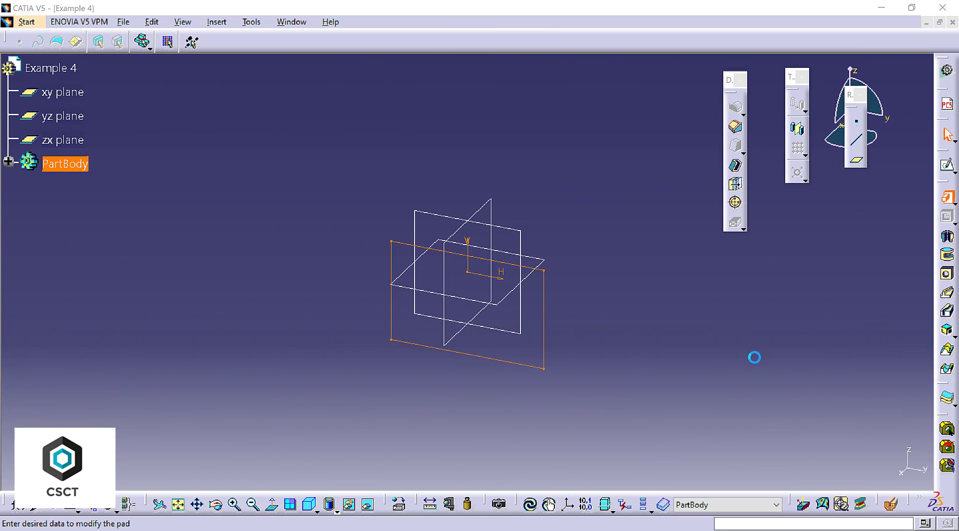
click(804, 315)
double_click(877, 219)
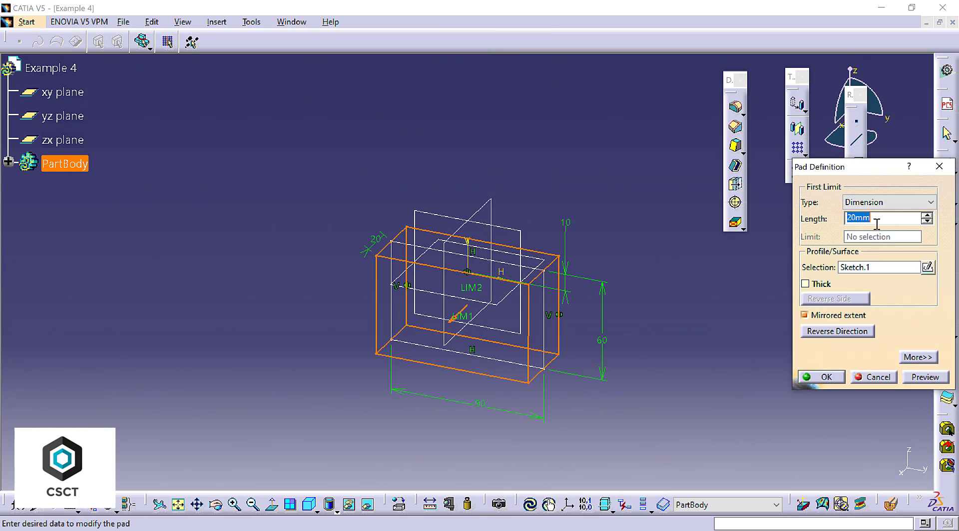
text(10)
key(Return)
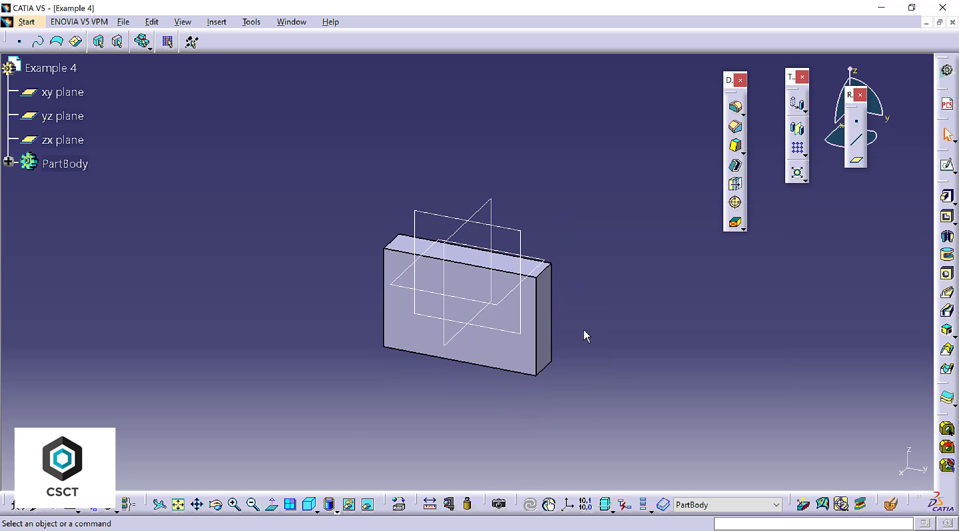
ctrl+middle_drag(563, 285, 625, 327)
Step: Sketch the notch rectangle on the block's side face using its projected edges
click(658, 345)
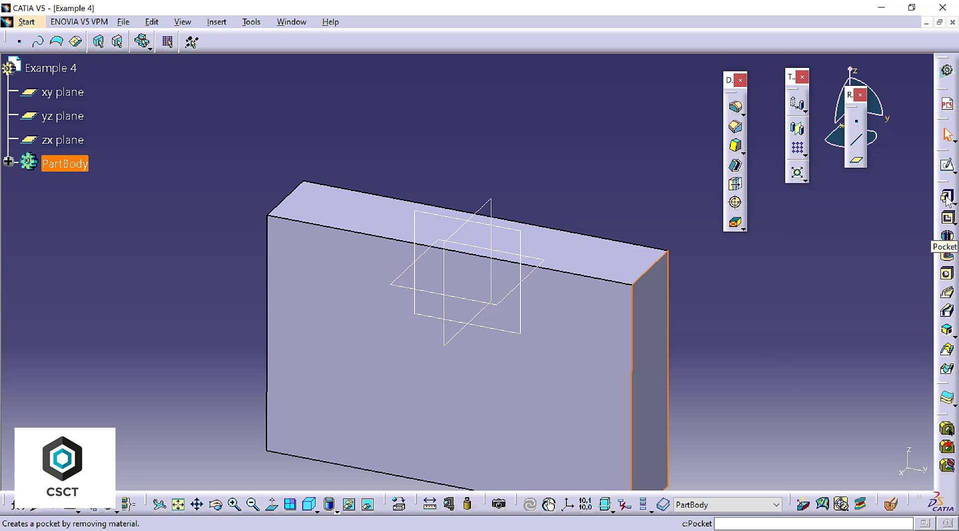
click(946, 165)
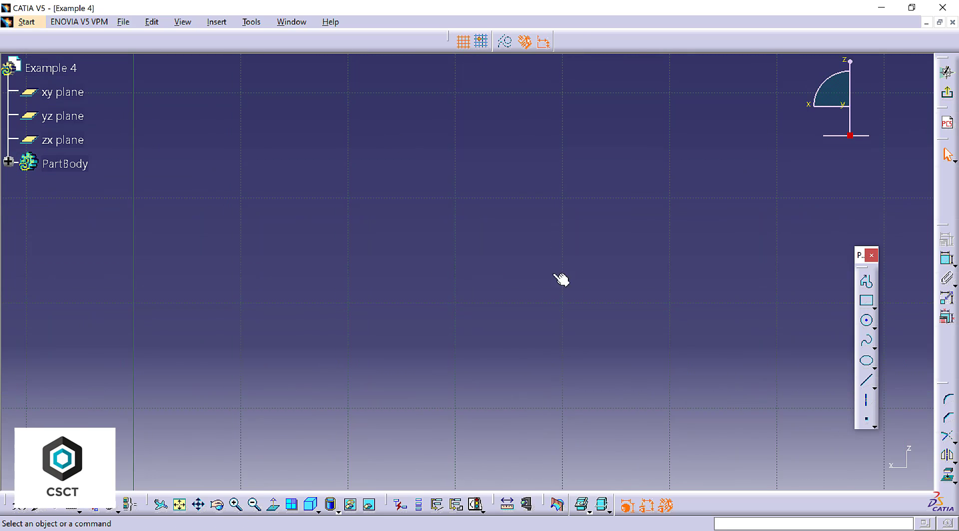
middle_drag(570, 380, 343, 246)
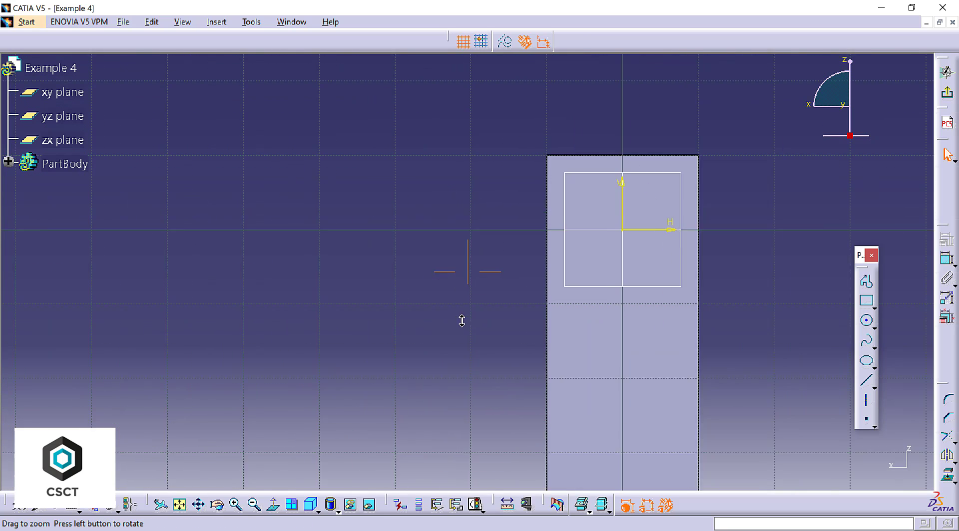
middle_drag(467, 262, 317, 179)
middle_drag(503, 259, 502, 326)
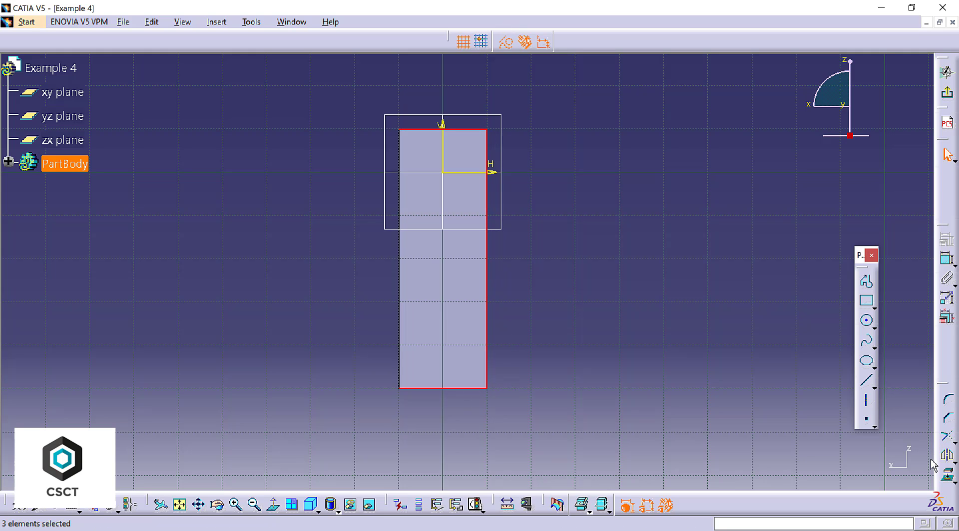
click(506, 42)
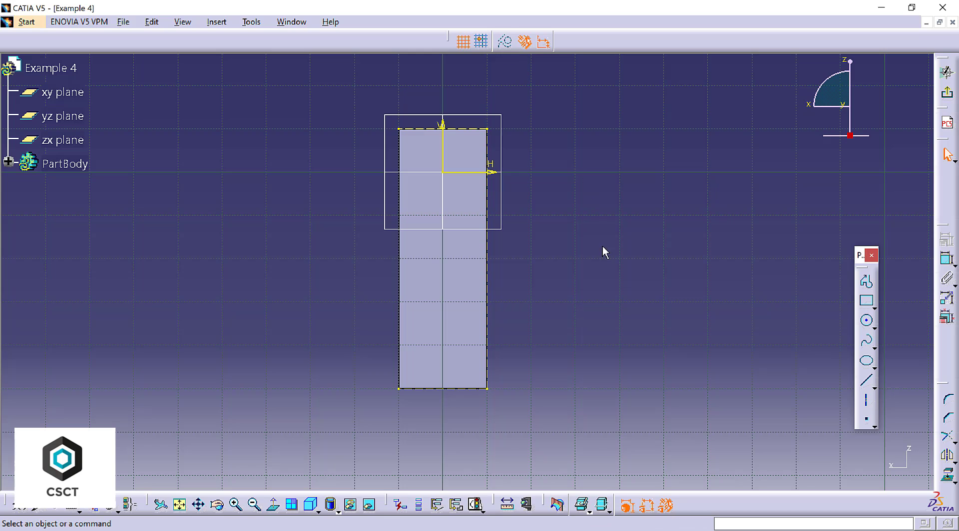
click(866, 300)
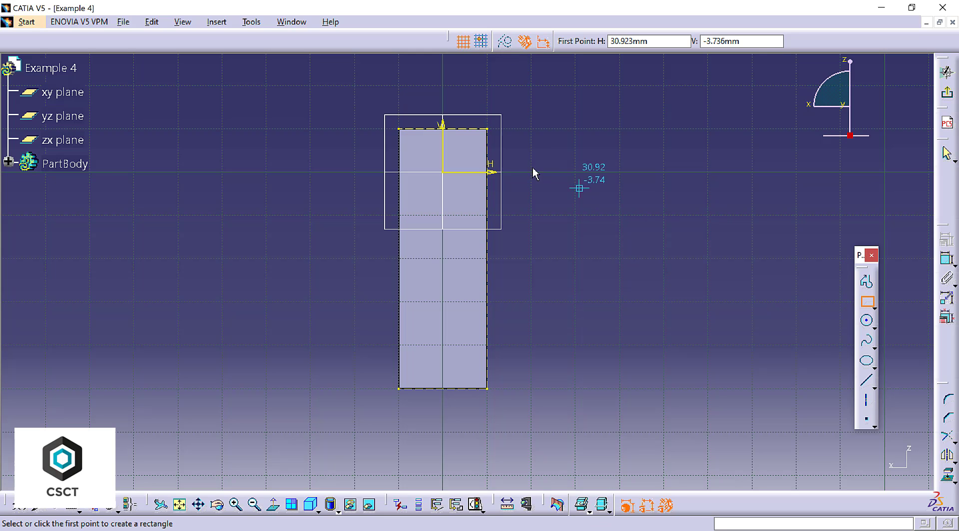
click(487, 172)
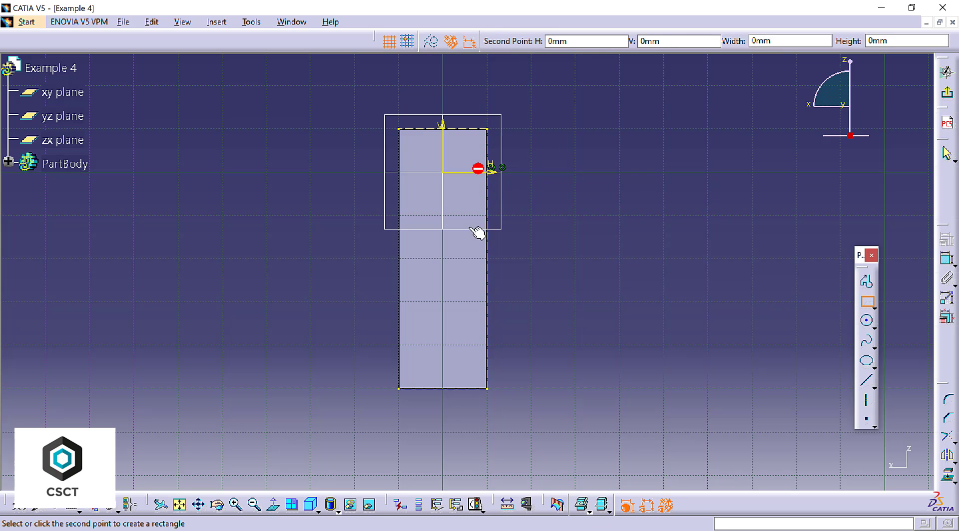
click(443, 389)
Step: Pocket the notch sketch with an Up to next limit
click(947, 92)
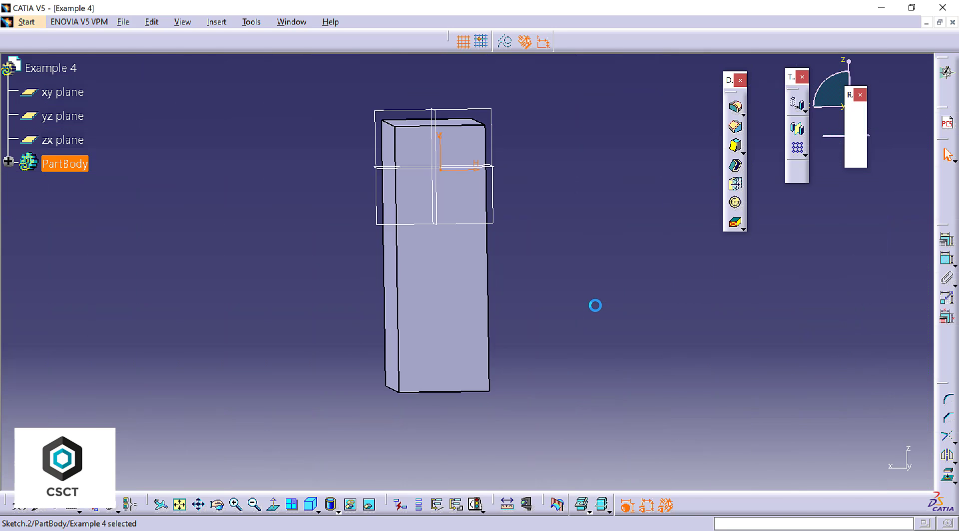
click(946, 216)
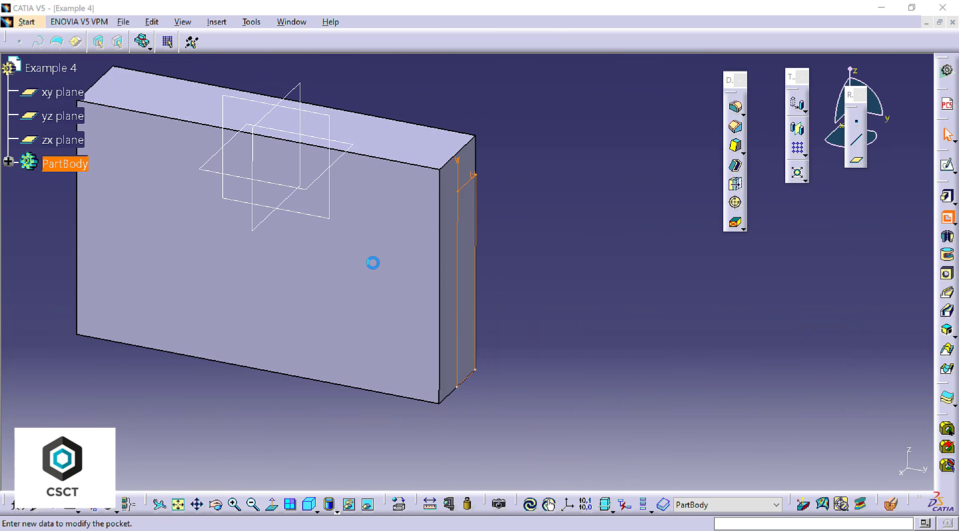
click(879, 202)
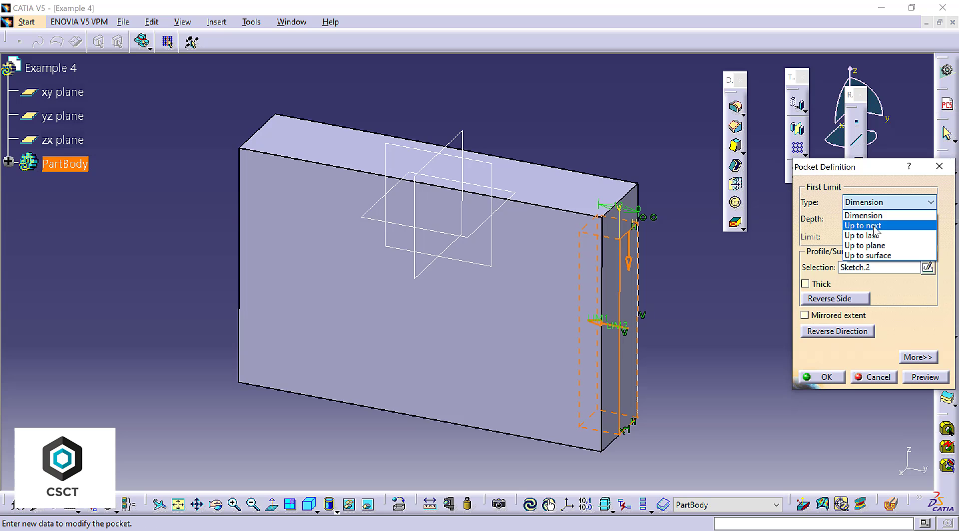
click(859, 222)
click(823, 378)
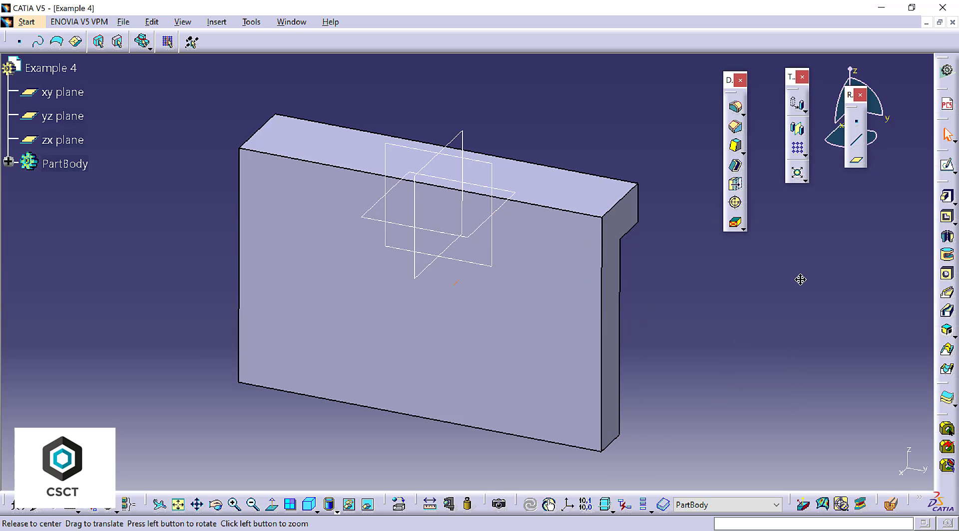
middle_drag(800, 279, 836, 294)
click(857, 163)
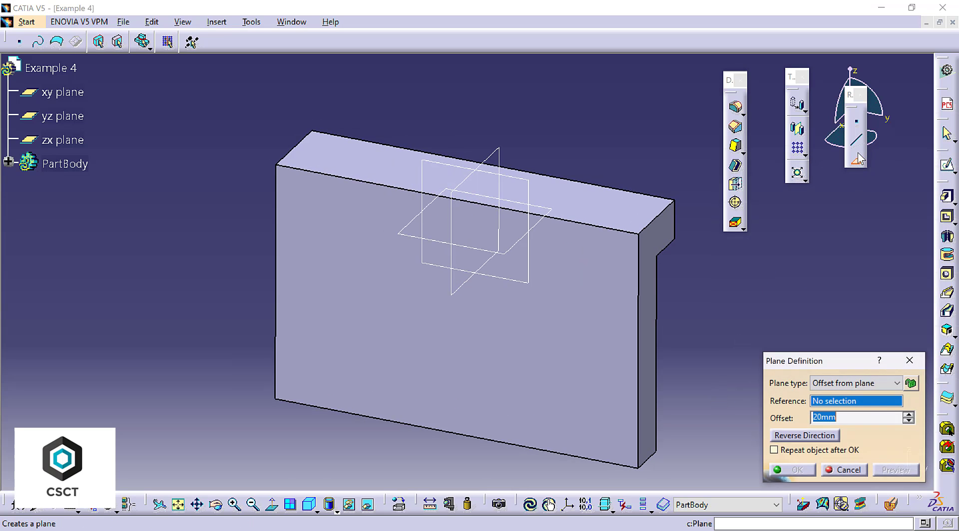
Step: Create an Angle/Normal to plane reference plane about the top front edge, referencing the front face
click(870, 383)
click(858, 416)
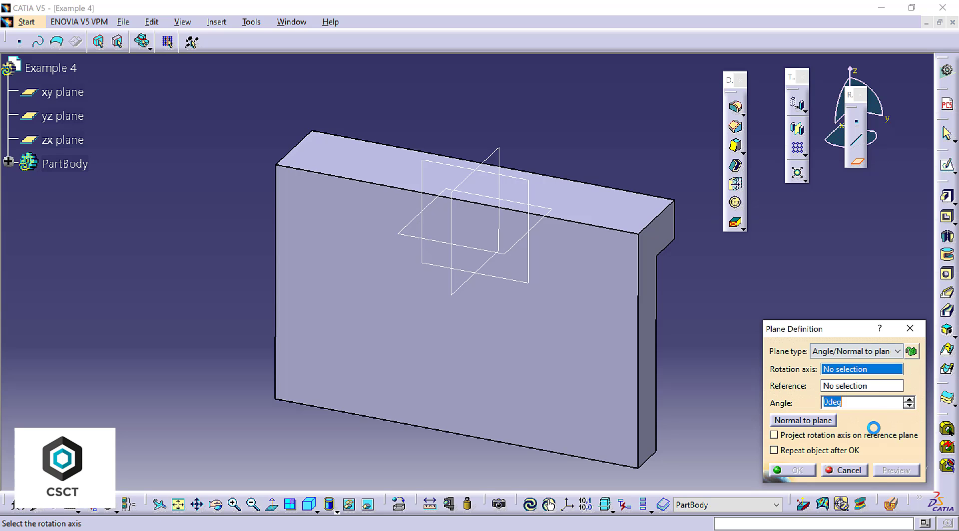
click(578, 222)
click(575, 312)
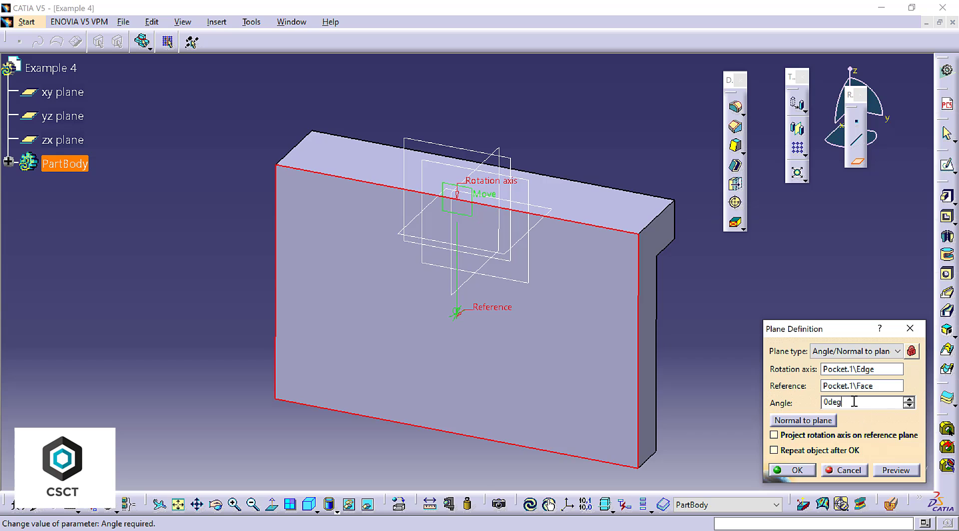
click(862, 402)
text(30)
key(Return)
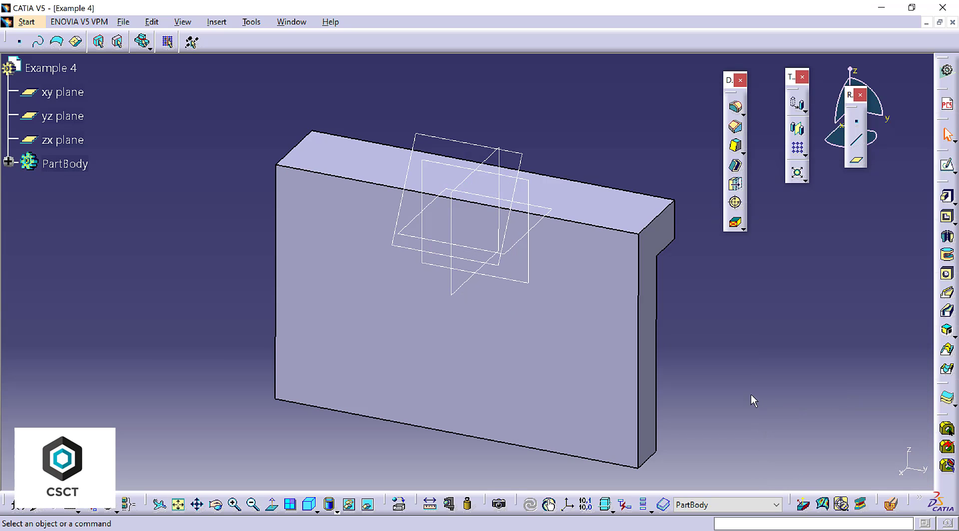
Step: Sketch a rectangle on the angled plane, symmetric about the vertical axis
click(540, 156)
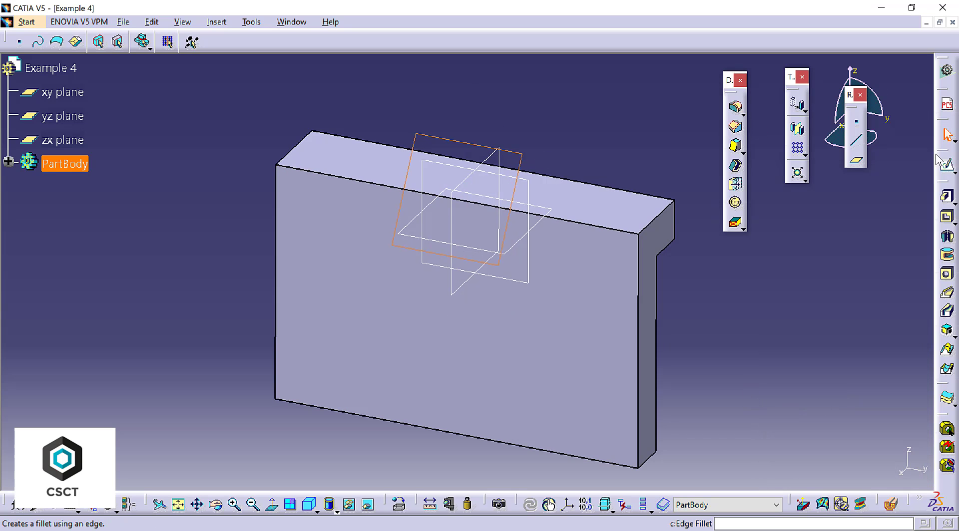
click(947, 165)
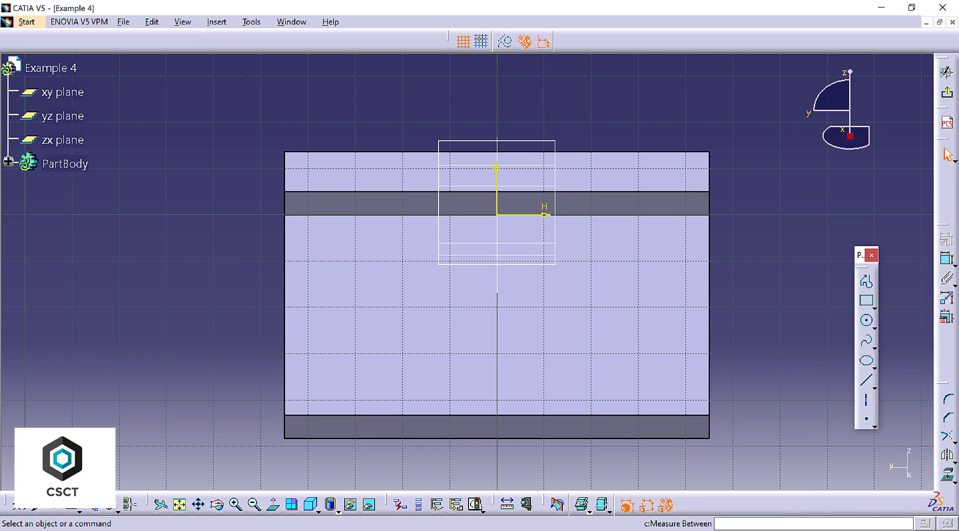
click(274, 504)
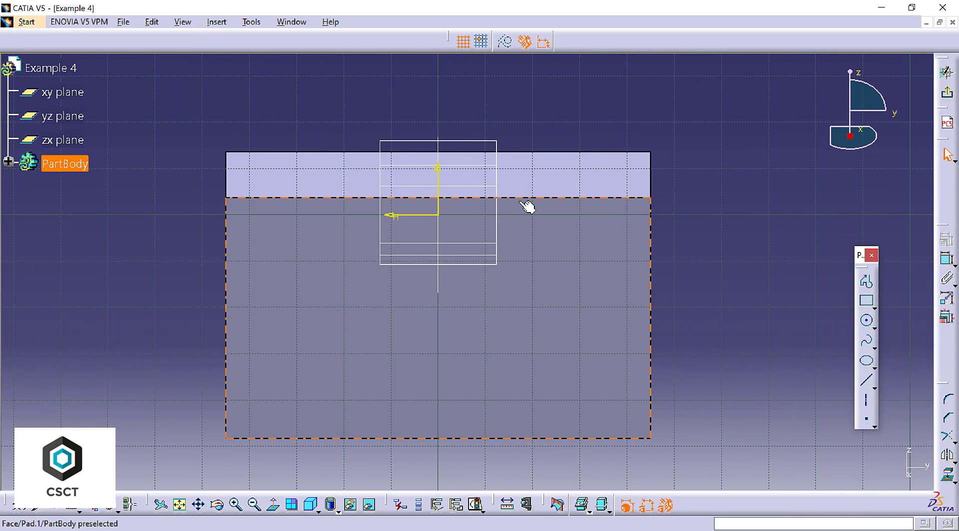
click(947, 474)
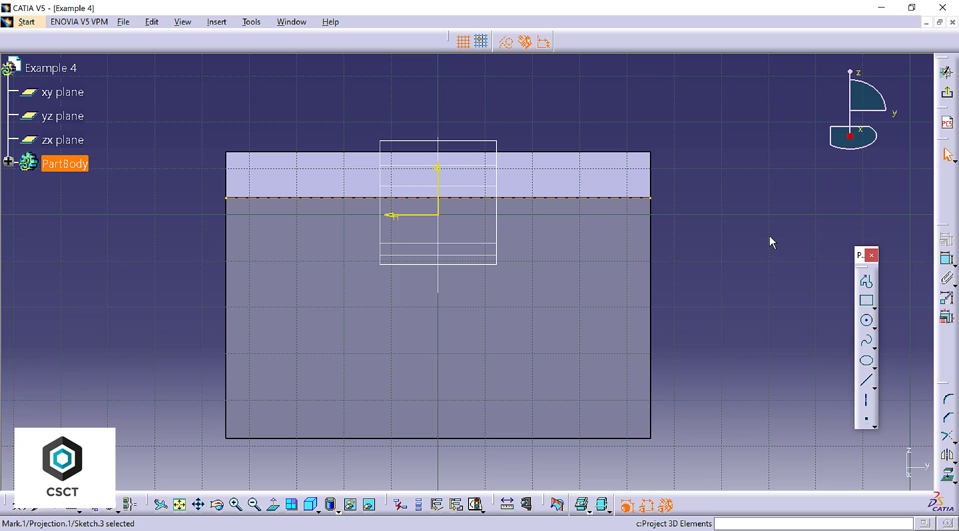
click(866, 301)
click(347, 198)
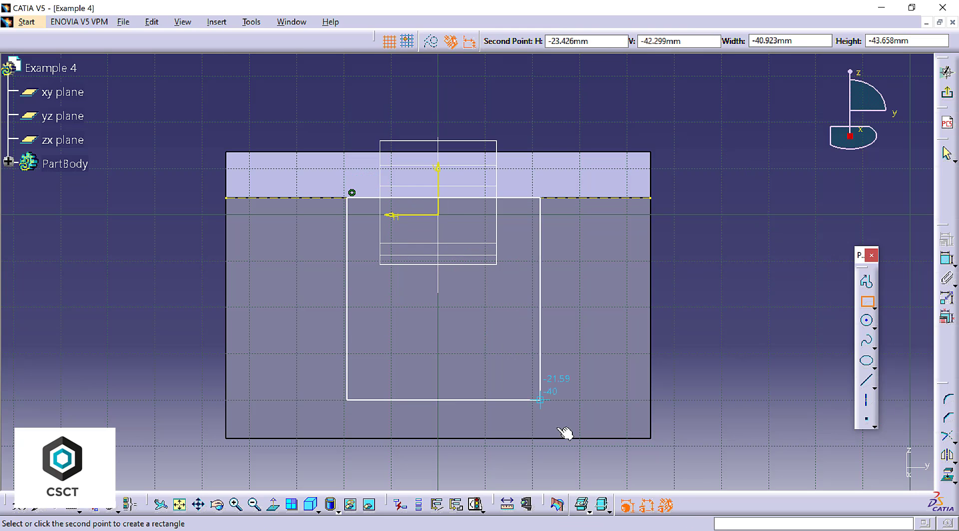
click(551, 423)
click(708, 318)
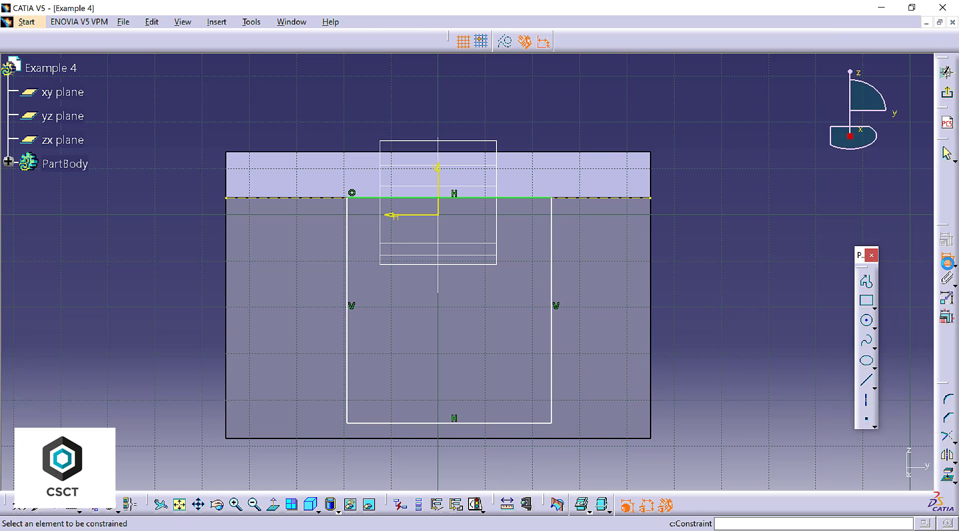
key(Escape)
click(551, 303)
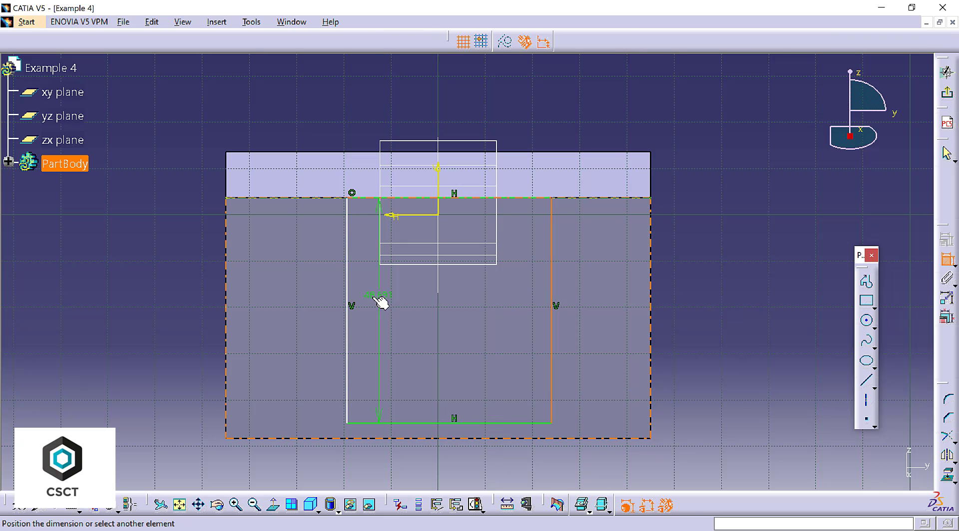
click(356, 300)
right_click(557, 106)
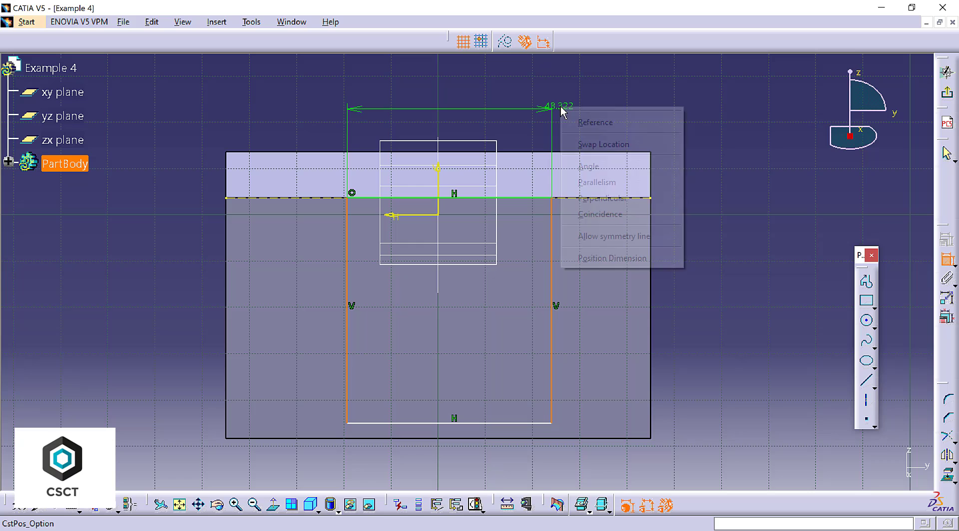
click(614, 236)
click(438, 182)
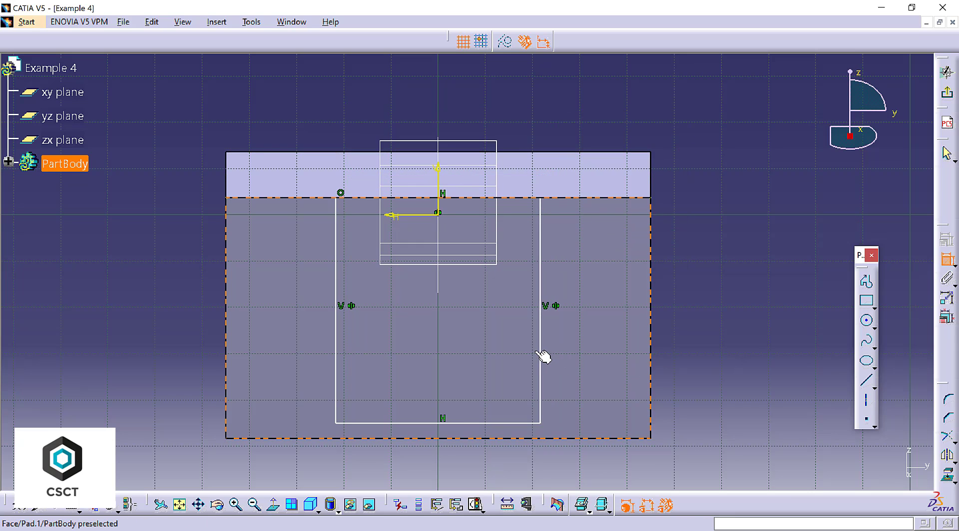
Step: Dimension the rectangle to a 52 height and 40 width
click(540, 326)
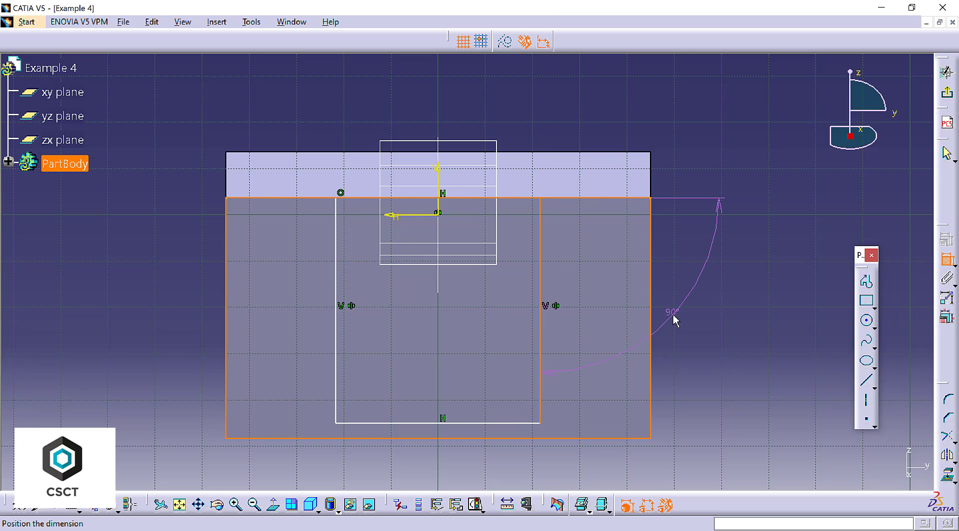
key(Escape)
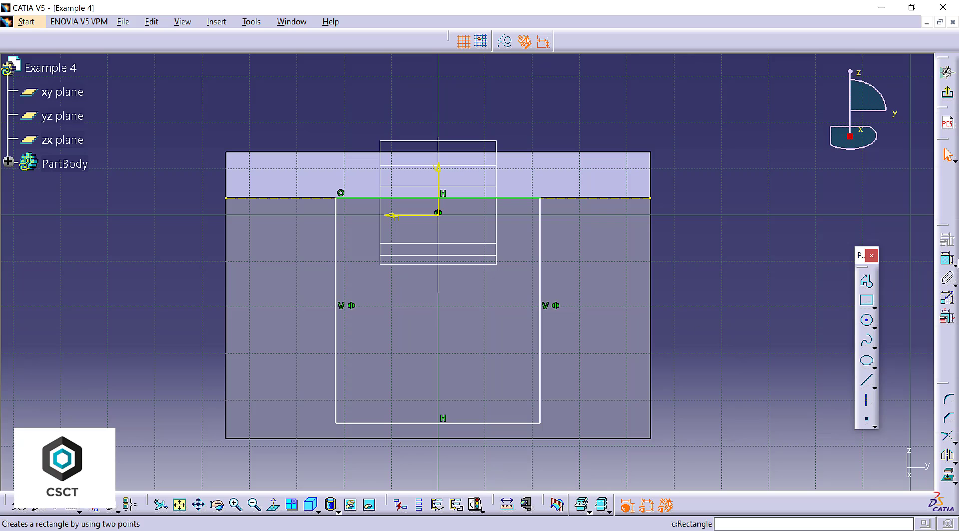
click(540, 333)
double_click(719, 326)
text(52)
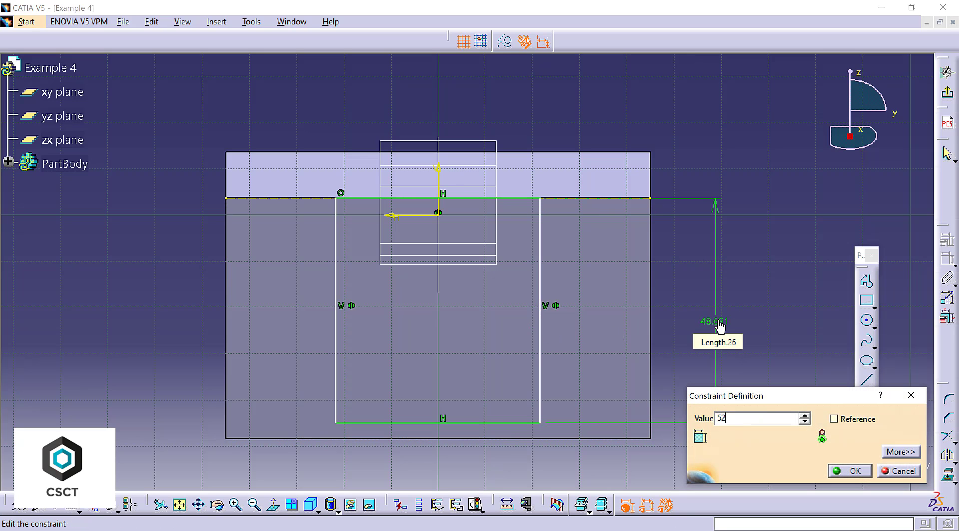
key(Return)
click(511, 439)
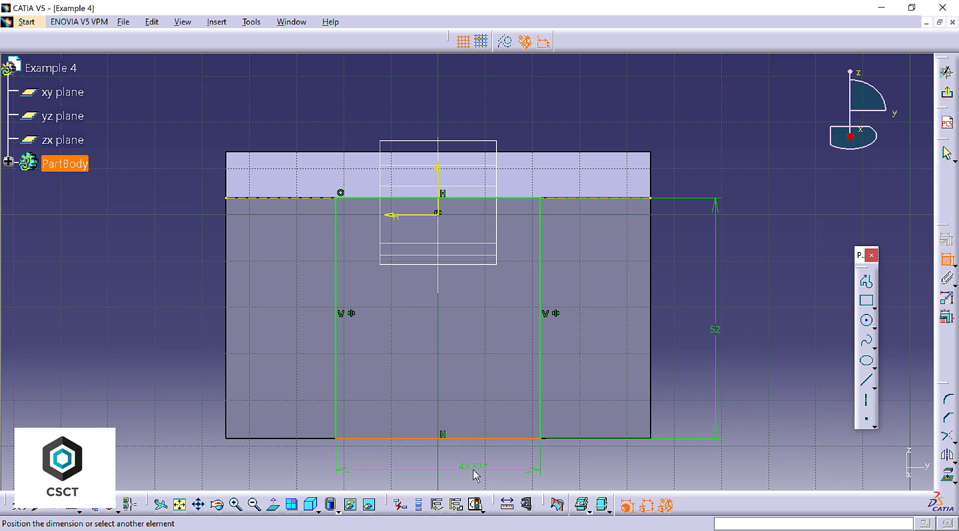
click(476, 475)
double_click(478, 466)
text(40)
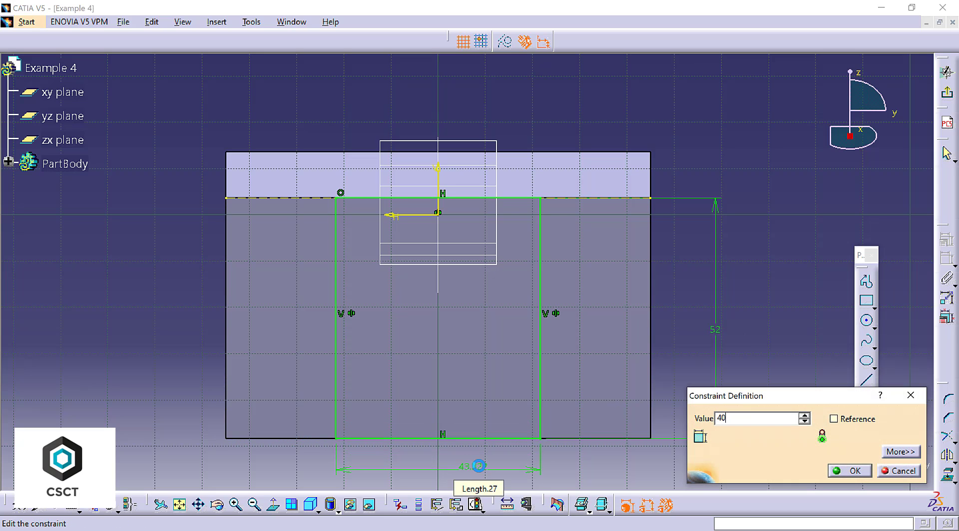
key(Return)
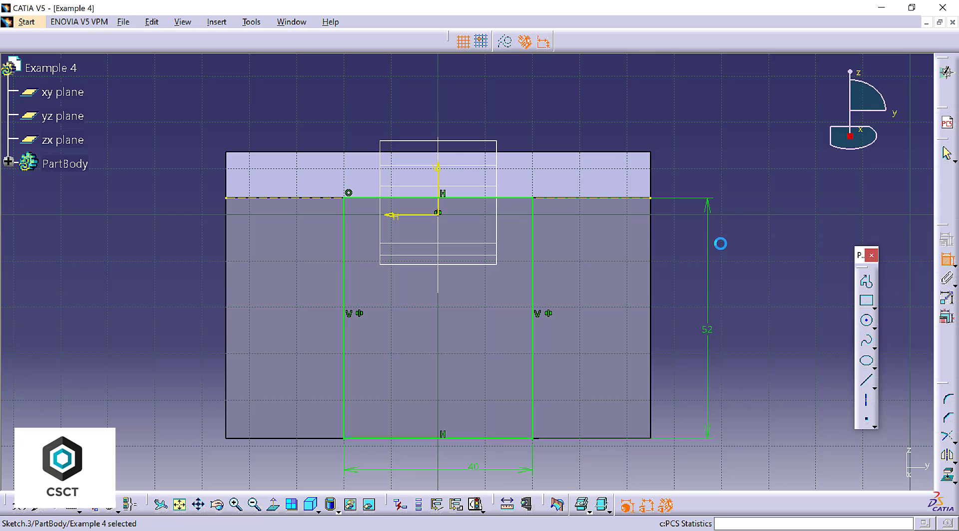
Step: Pad the rectangle Up to plane, limited by the block's face
click(542, 42)
click(946, 197)
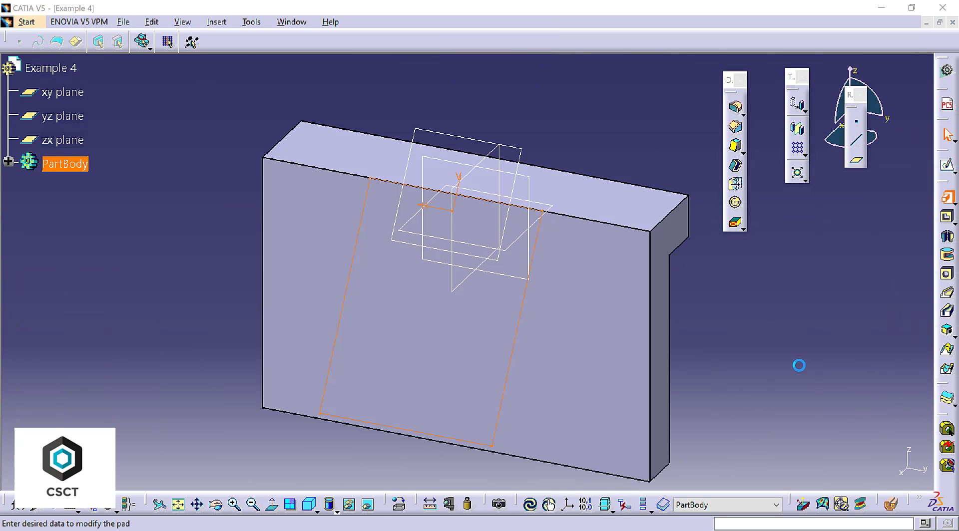
click(872, 202)
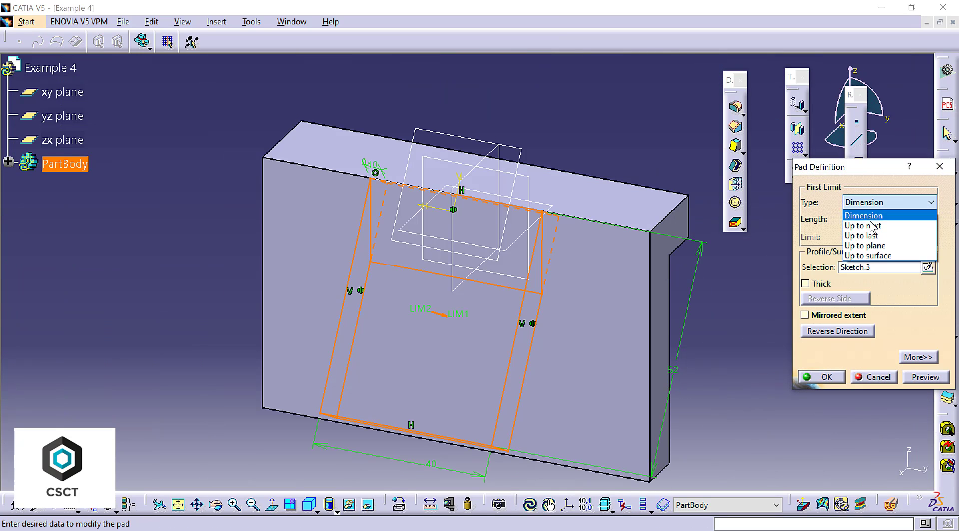
click(868, 246)
click(644, 367)
click(837, 375)
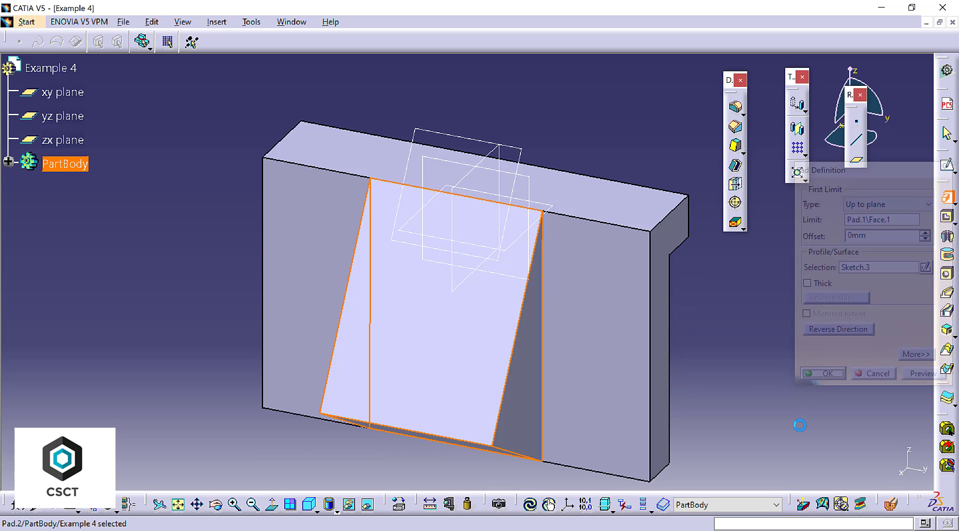
click(949, 278)
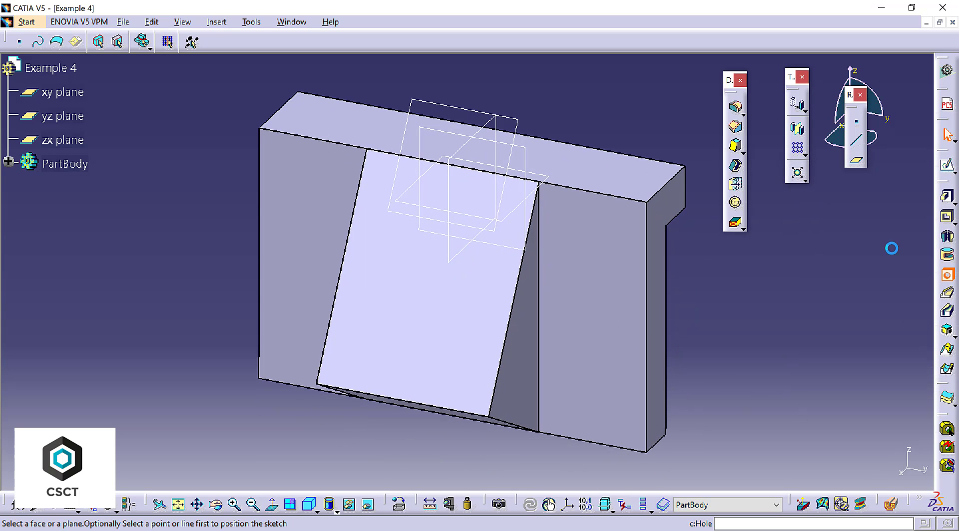
Step: Place a hole on the block face 20 mm from the top edge and 10 mm from the left
click(310, 197)
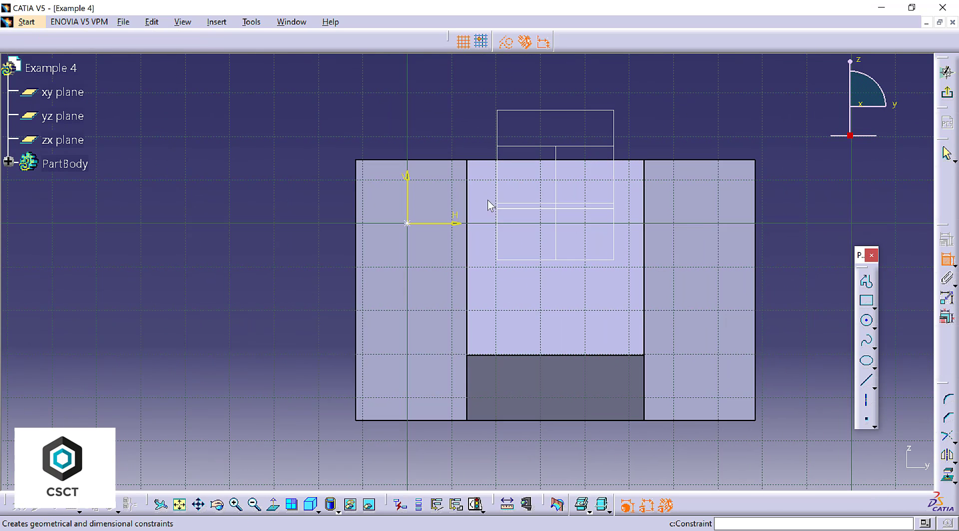
click(406, 160)
double_click(293, 125)
text(20)
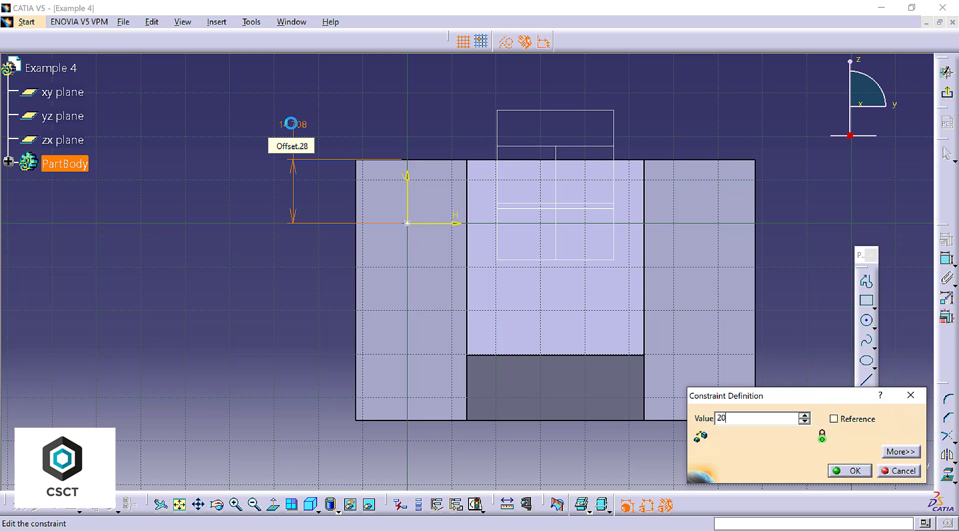
key(Return)
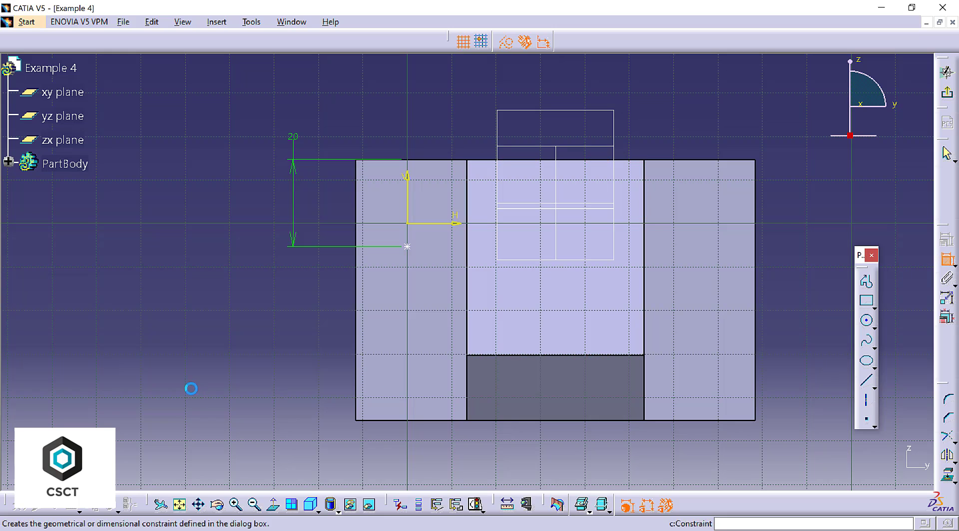
click(356, 282)
click(289, 298)
double_click(293, 294)
text(10)
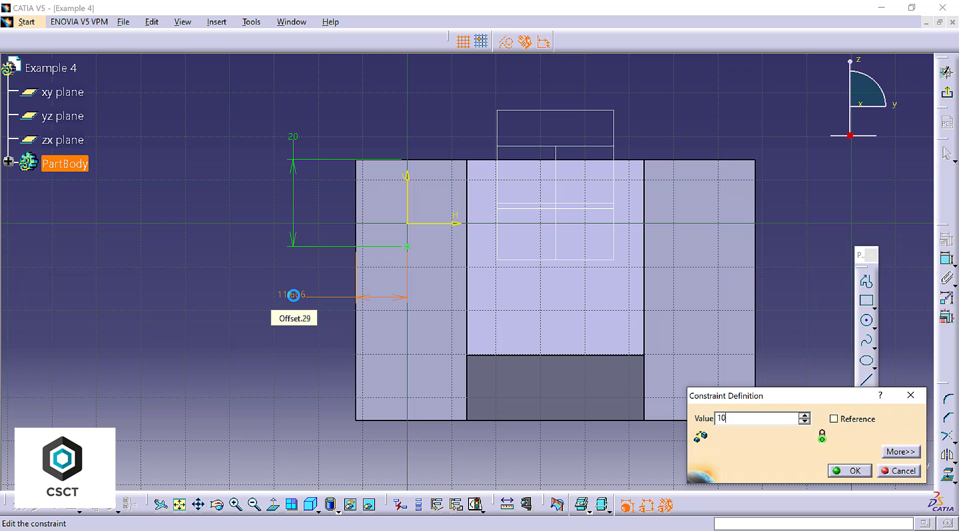
key(Return)
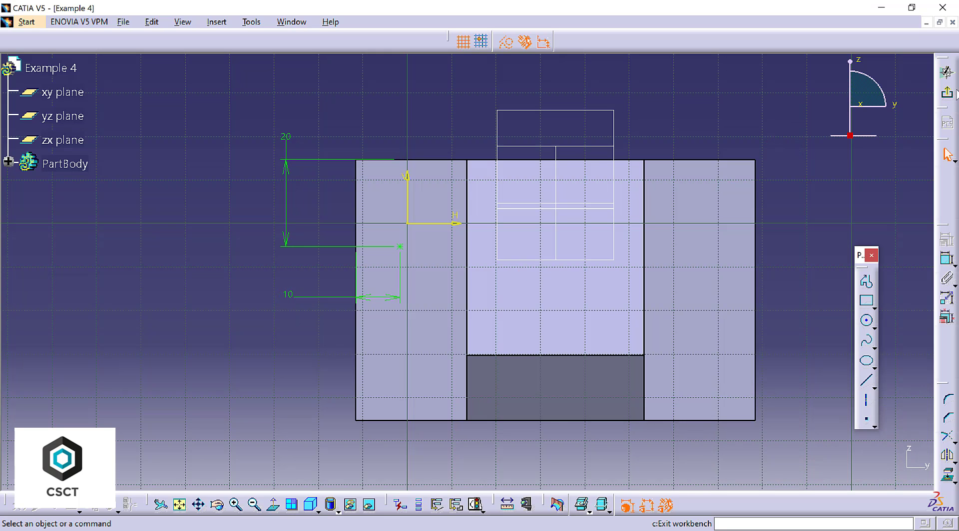
Step: Set the 10 mm hole to Up To Next and create it
click(944, 100)
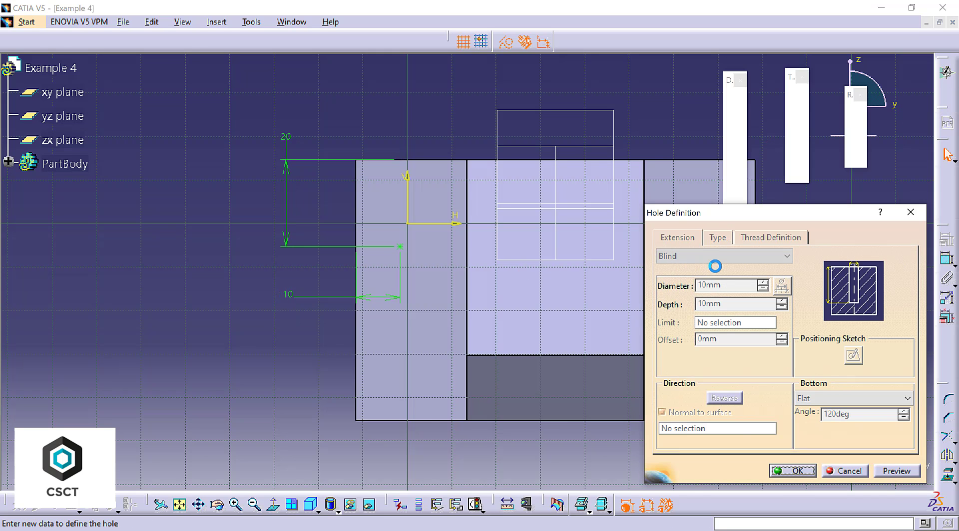
click(710, 256)
click(679, 282)
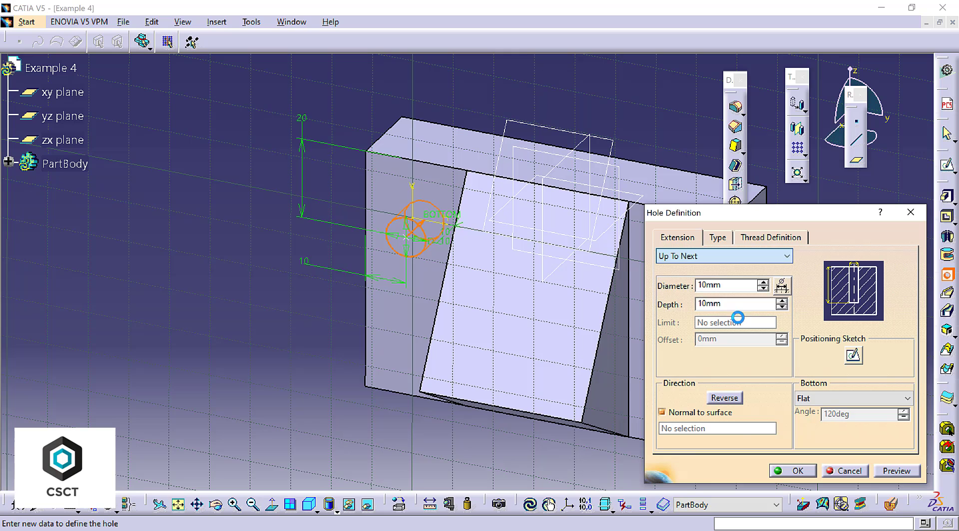
click(787, 471)
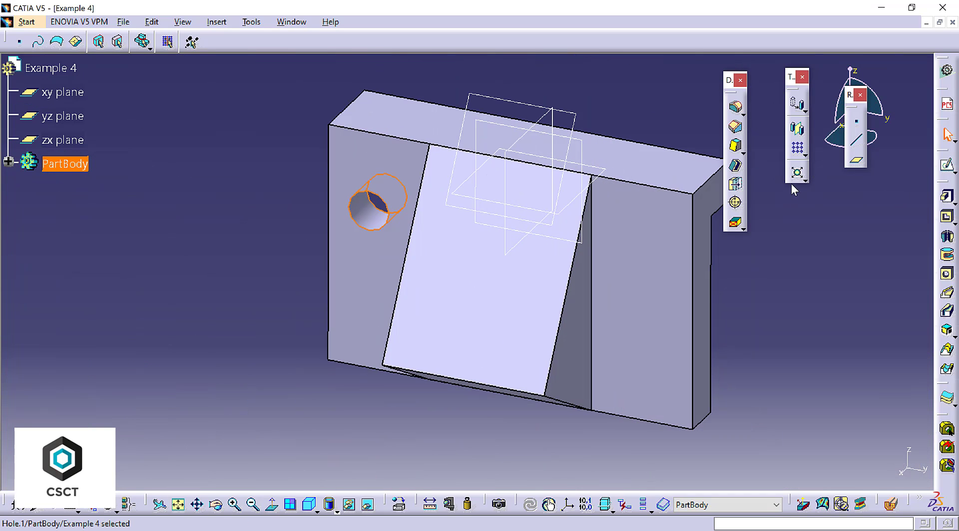
Step: Start a rectangular pattern of the hole: first direction along the left edge, 30 mm spacing
click(797, 147)
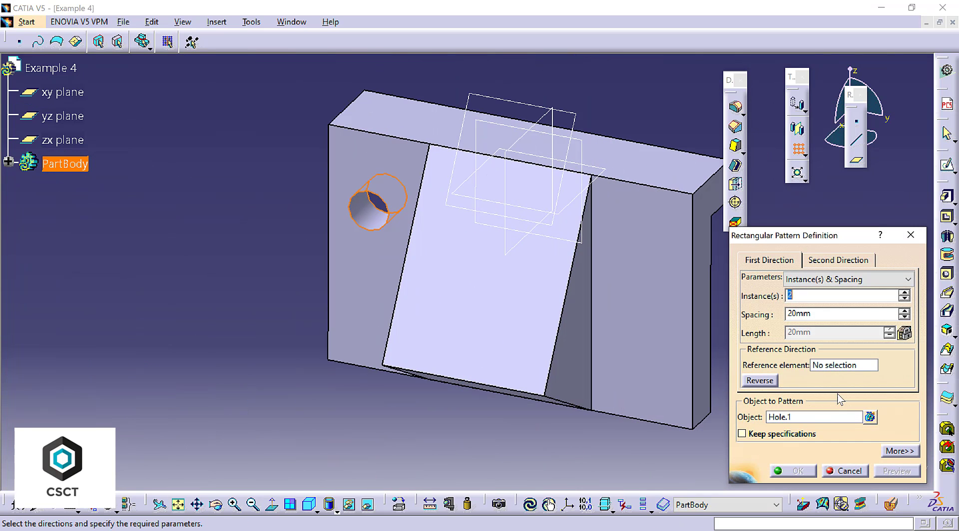
click(844, 366)
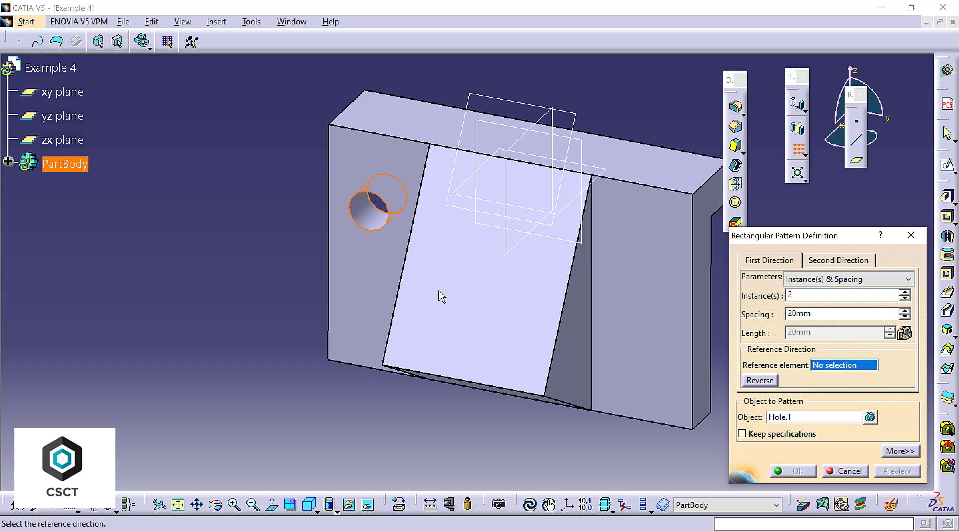
click(328, 295)
double_click(803, 314)
text(30)
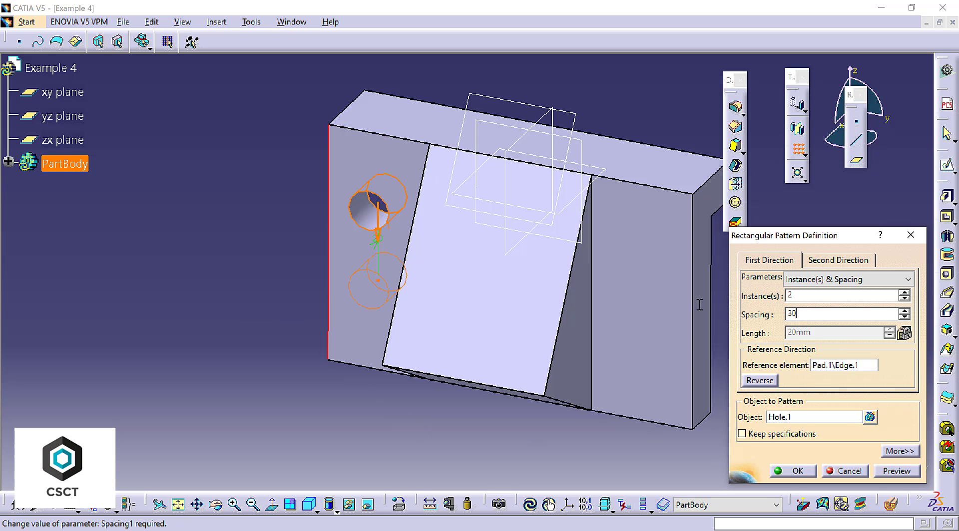
key(Return)
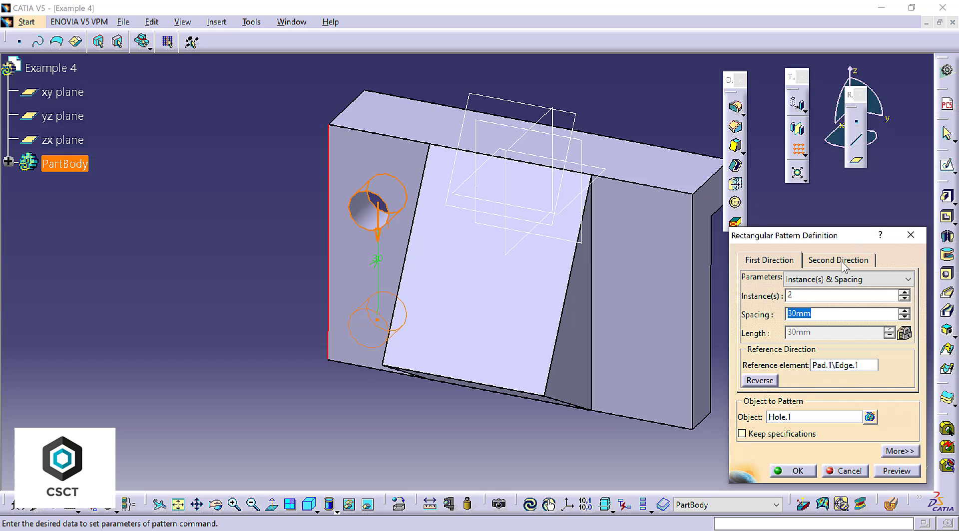
Step: Set the second direction to 70 mm along the top edge, reversed, and finish the 2×2 pattern
click(843, 268)
click(904, 292)
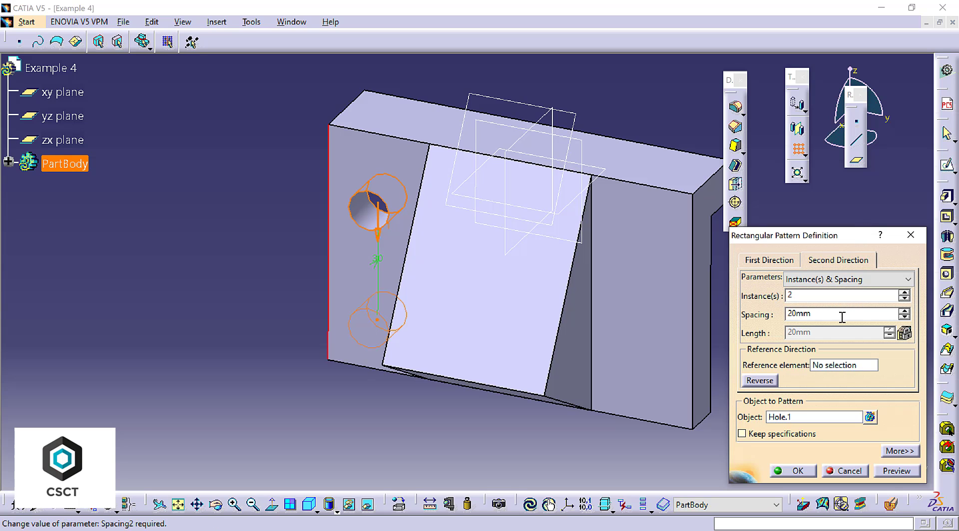
text(70)
key(Return)
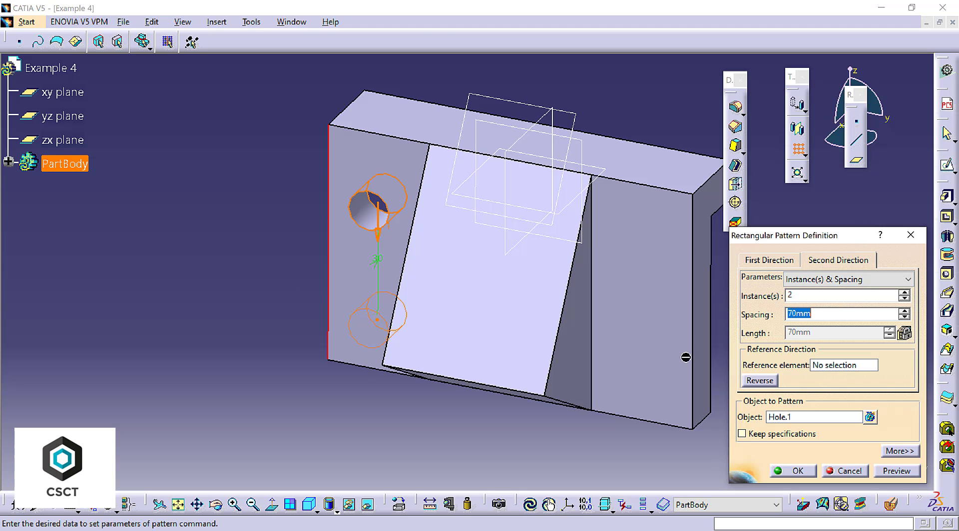
click(854, 366)
click(666, 189)
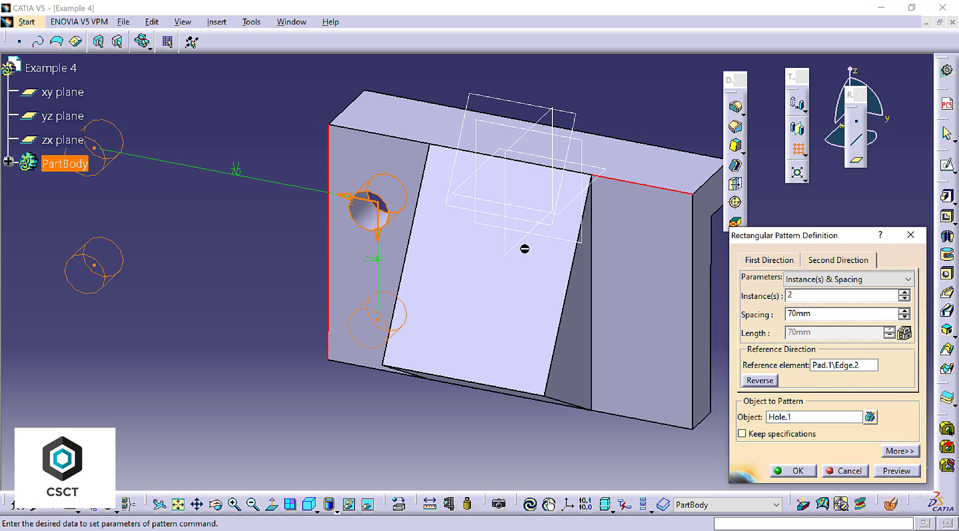
click(759, 380)
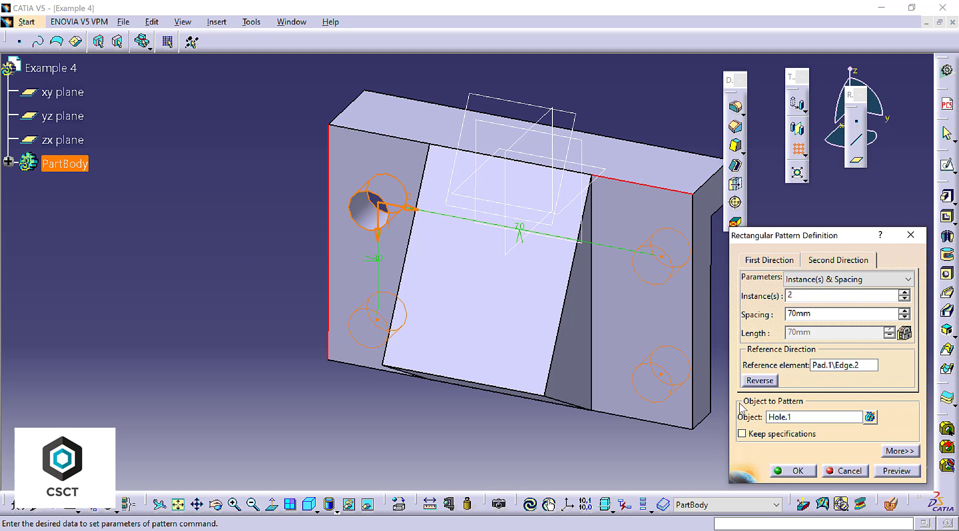
click(792, 470)
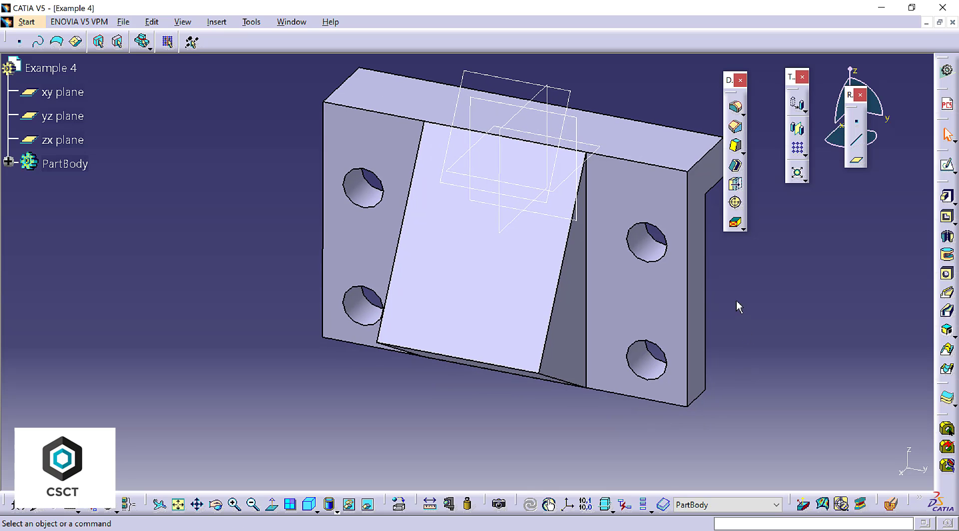
Step: Position a new hole on the angled face, coincident with the vertical axis and 32 mm from the left edge
click(946, 273)
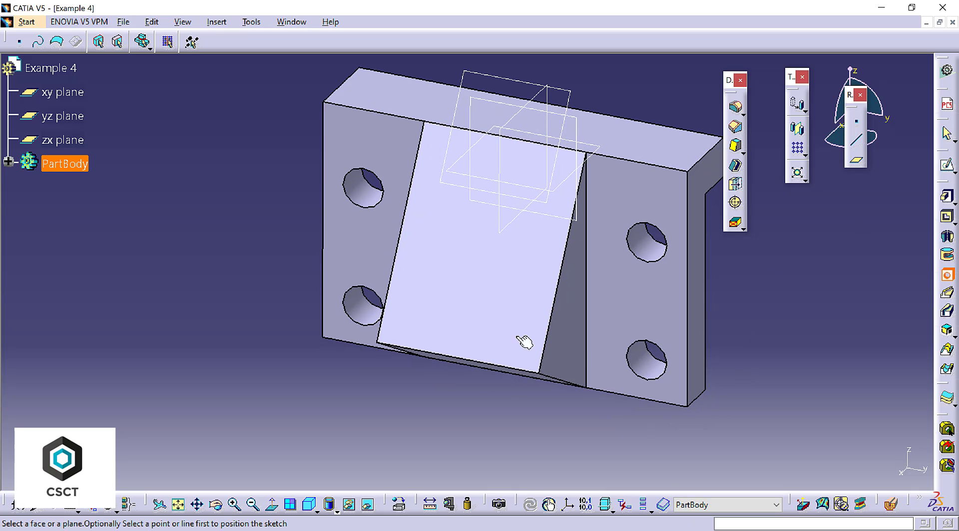
click(492, 317)
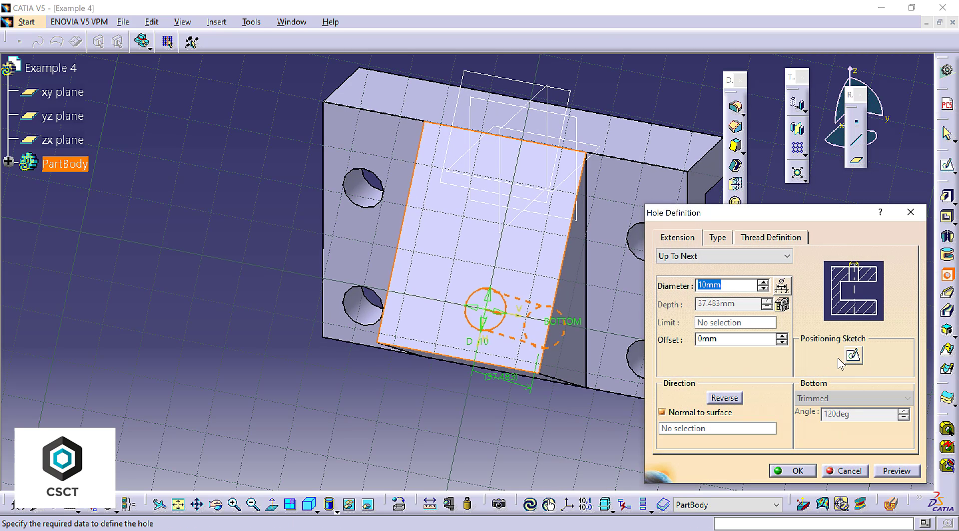
click(854, 355)
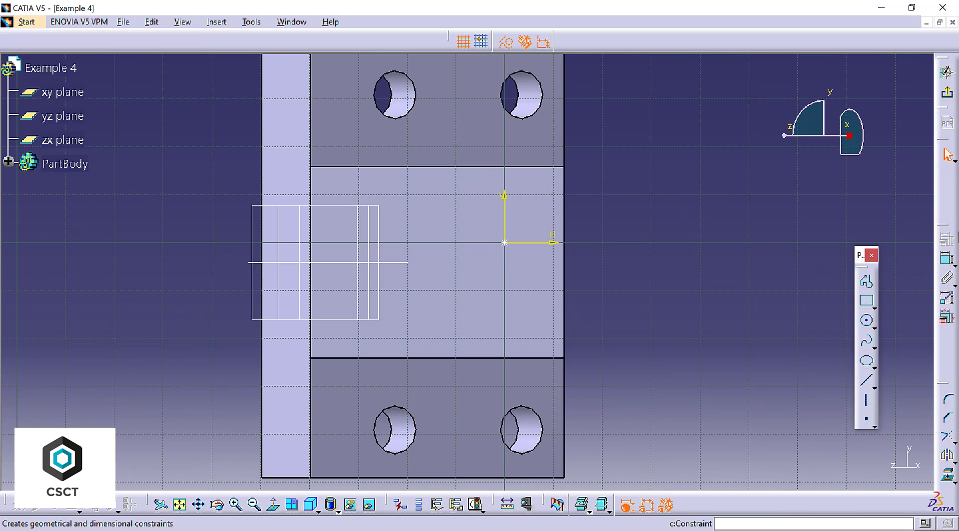
click(504, 243)
click(337, 261)
right_click(620, 184)
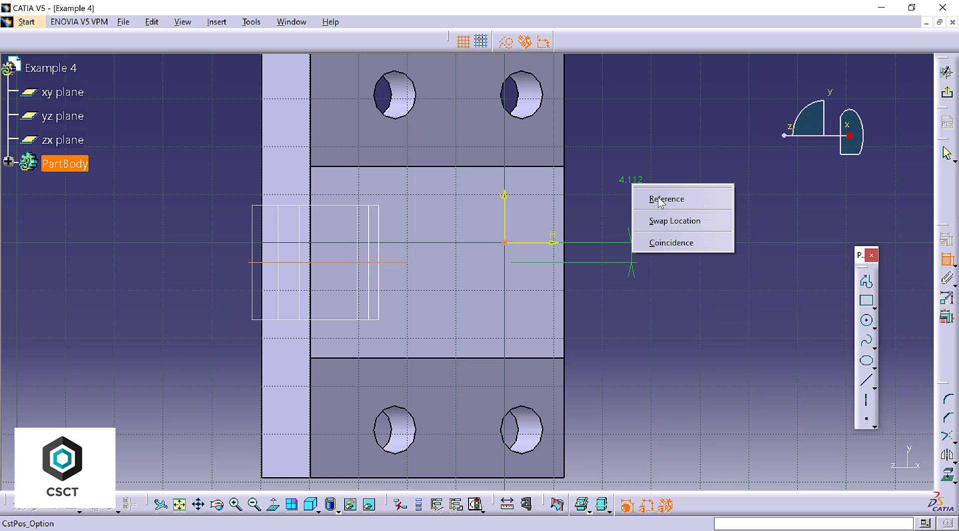
click(671, 244)
click(946, 259)
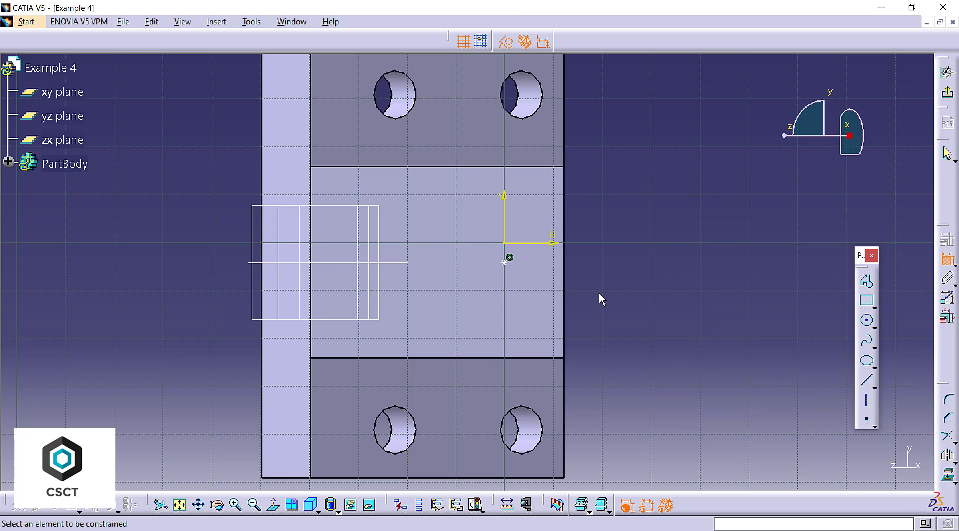
click(310, 338)
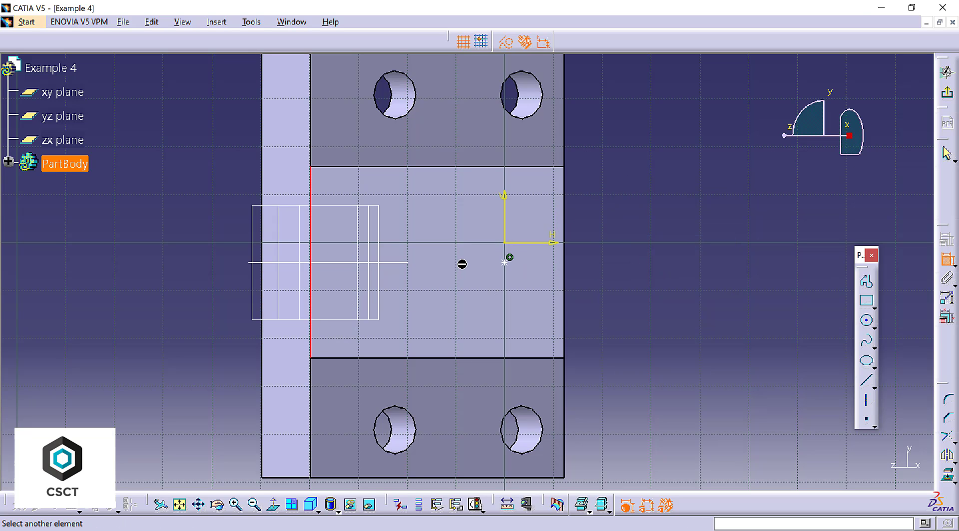
click(504, 262)
click(627, 157)
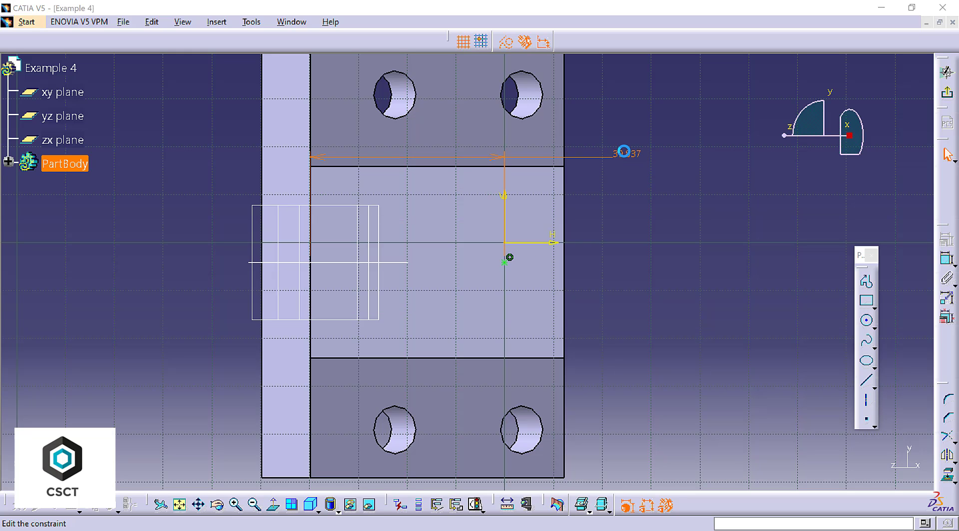
double_click(623, 152)
key(Return)
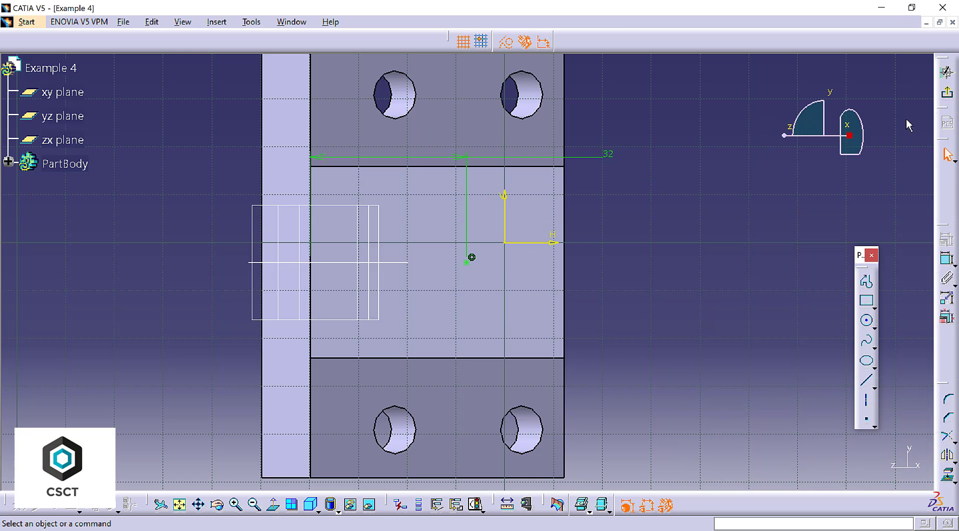
Step: Set the hole diameter to 20 mm and create the bore
click(946, 93)
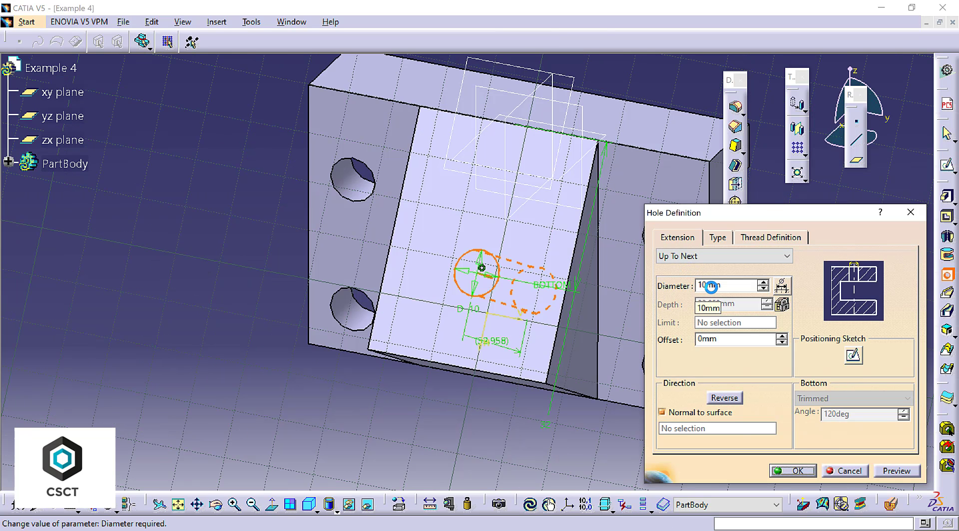
text(0)
key(Return)
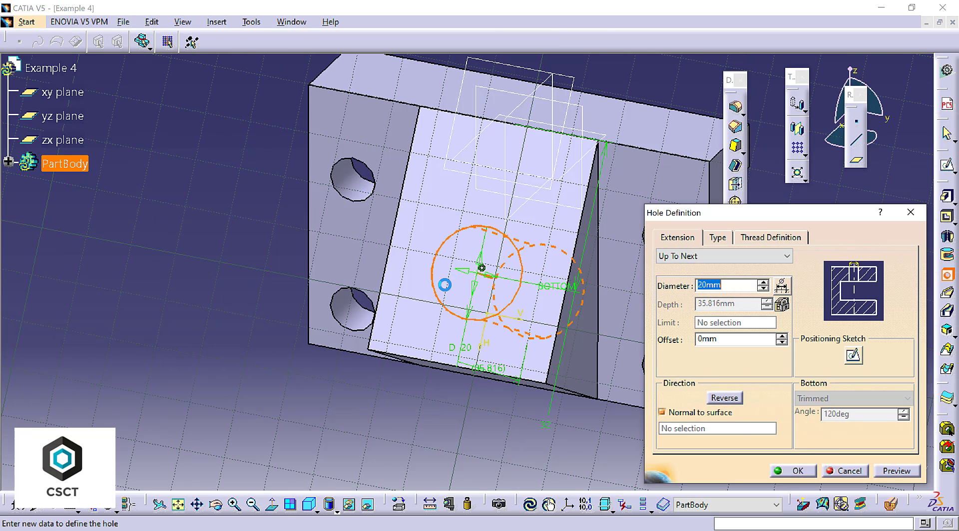
click(791, 471)
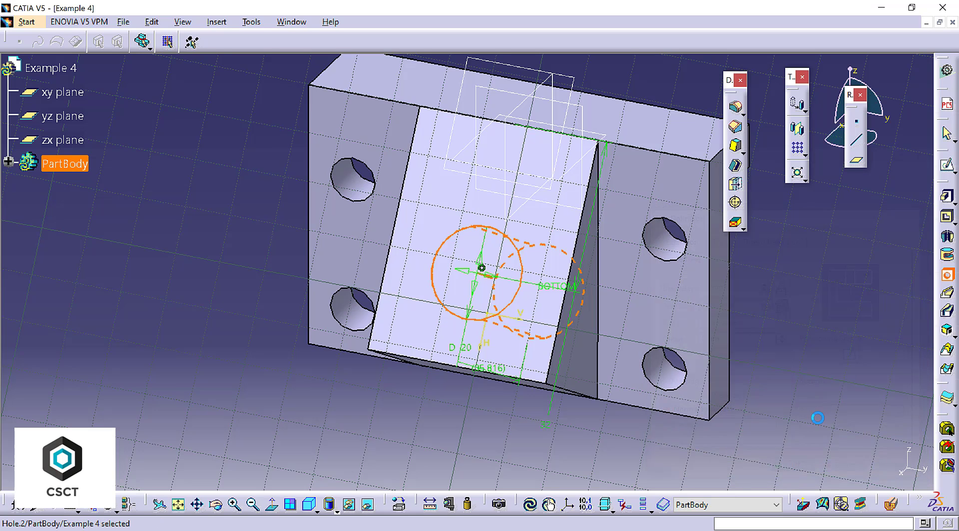
Step: Round two outer corners of the base plate with 10 mm edge fillets
middle_drag(813, 364, 717, 316)
click(735, 107)
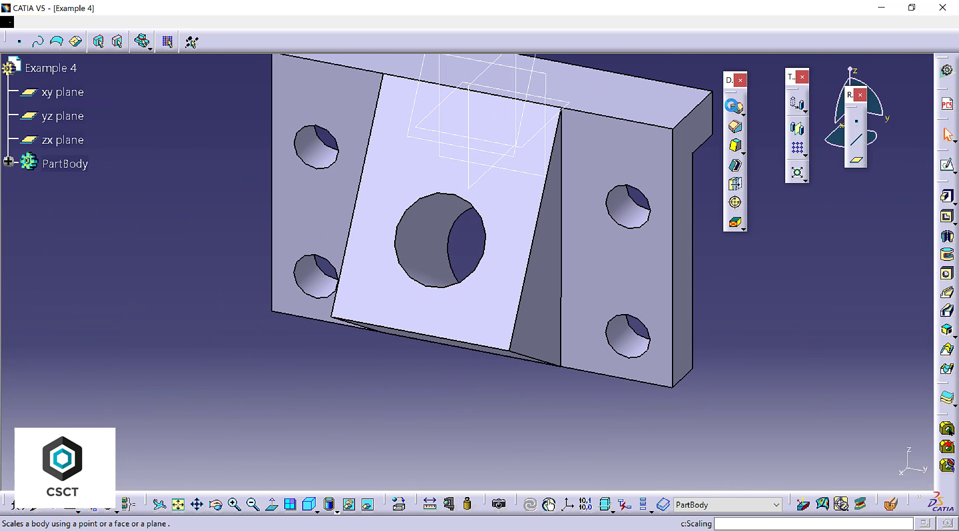
click(690, 381)
ctrl+middle_drag(325, 385, 380, 346)
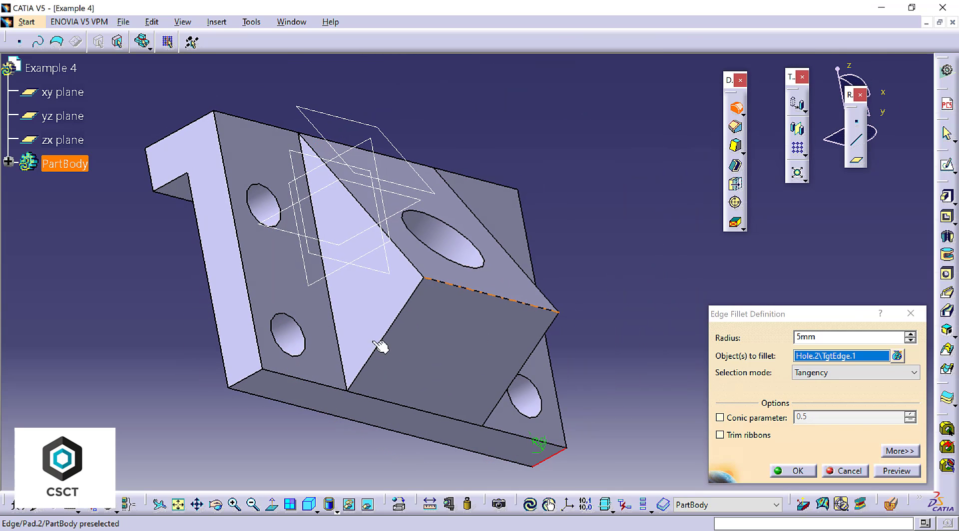
click(254, 378)
text(10)
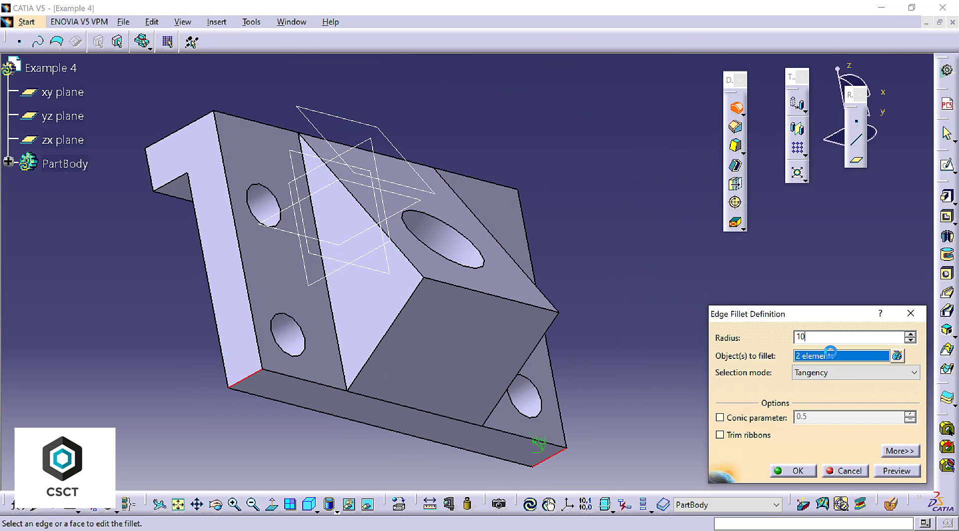
key(Return)
Step: Chamfer two outer edges of the angled boss, then return to the isometric view
click(736, 127)
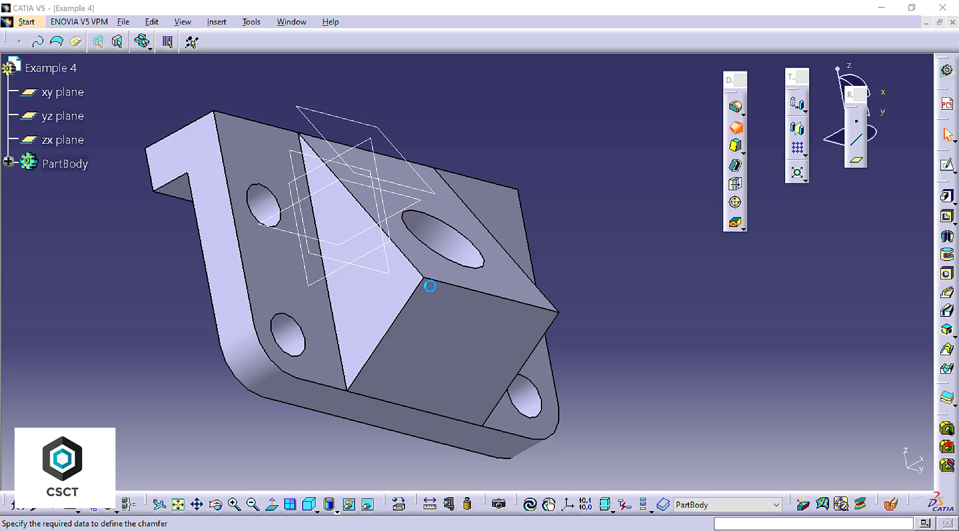
click(393, 319)
click(536, 355)
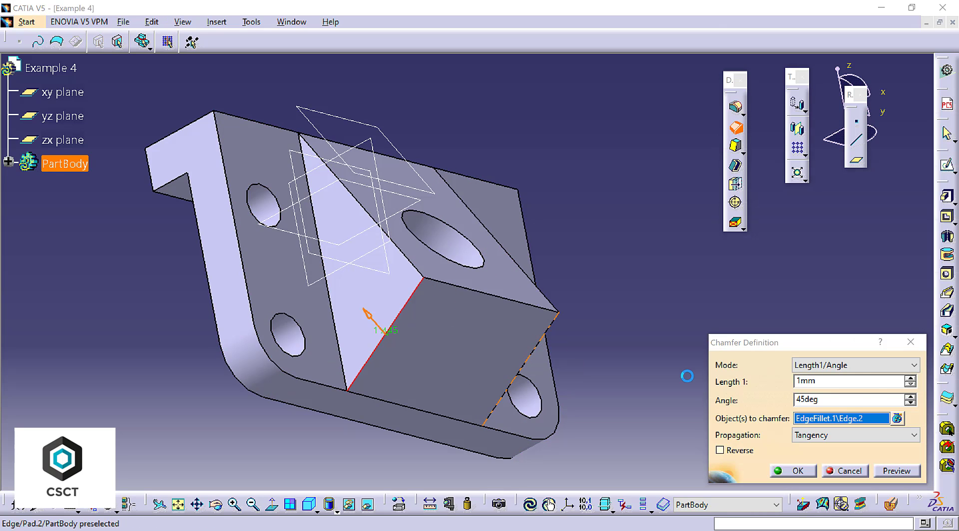
key(Return)
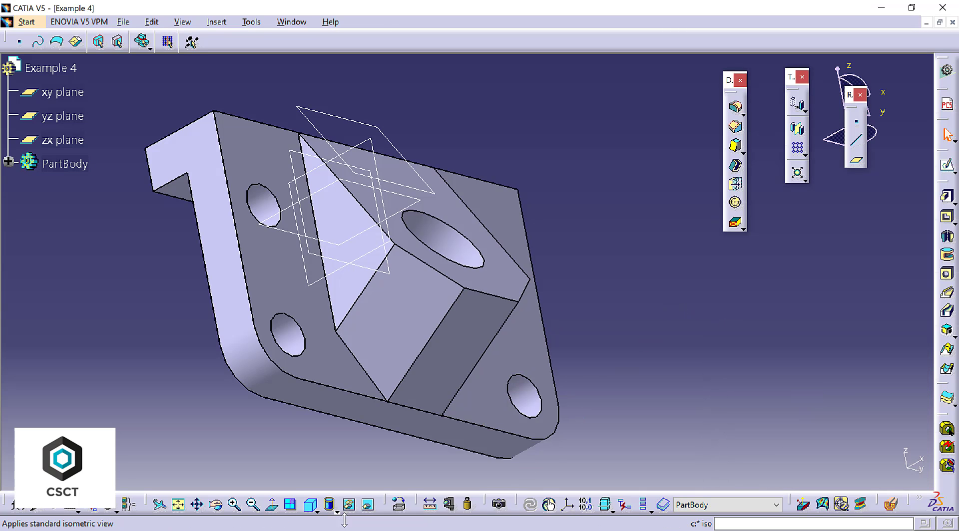
click(308, 504)
mouse_move(565, 381)
middle_down()
mouse_move(647, 306)
mouse_move(691, 302)
mouse_move(597, 311)
mouse_move(556, 336)
mouse_move(547, 364)
mouse_move(557, 368)
middle_up()
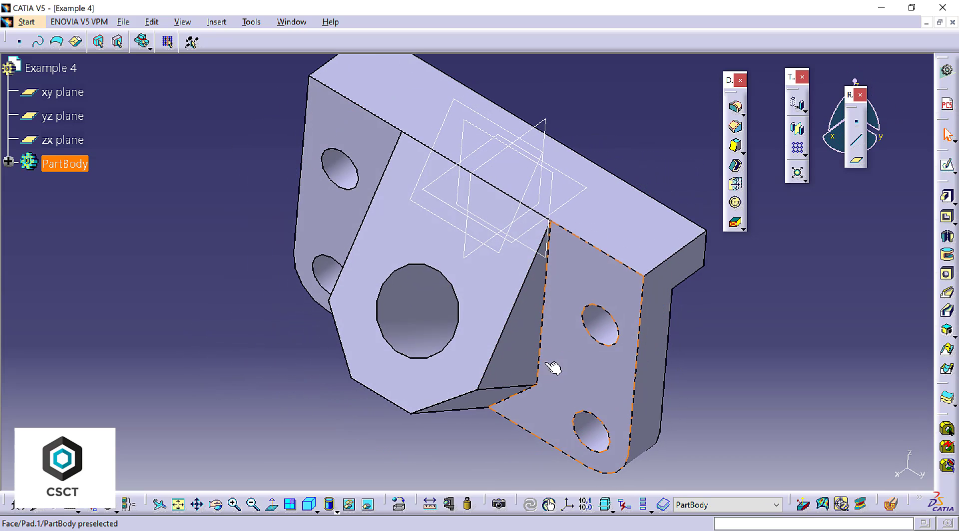
click(311, 505)
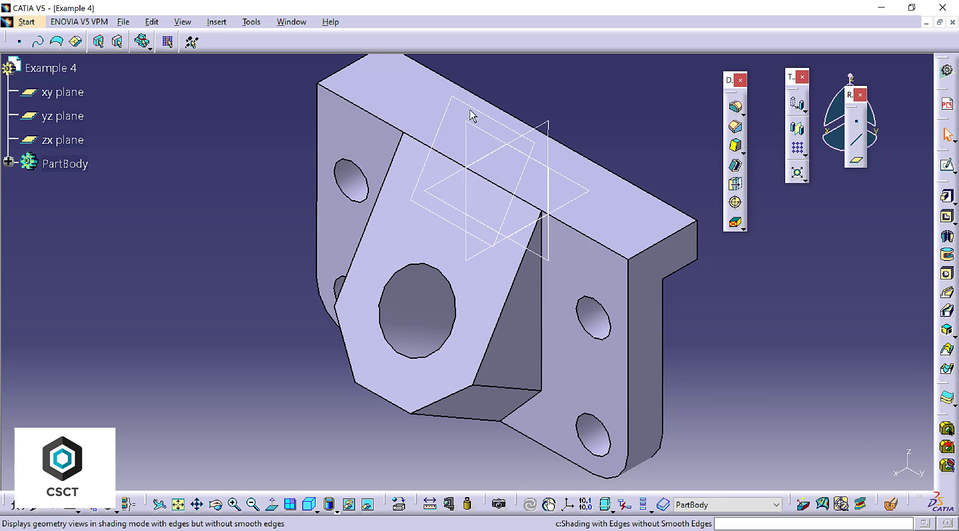